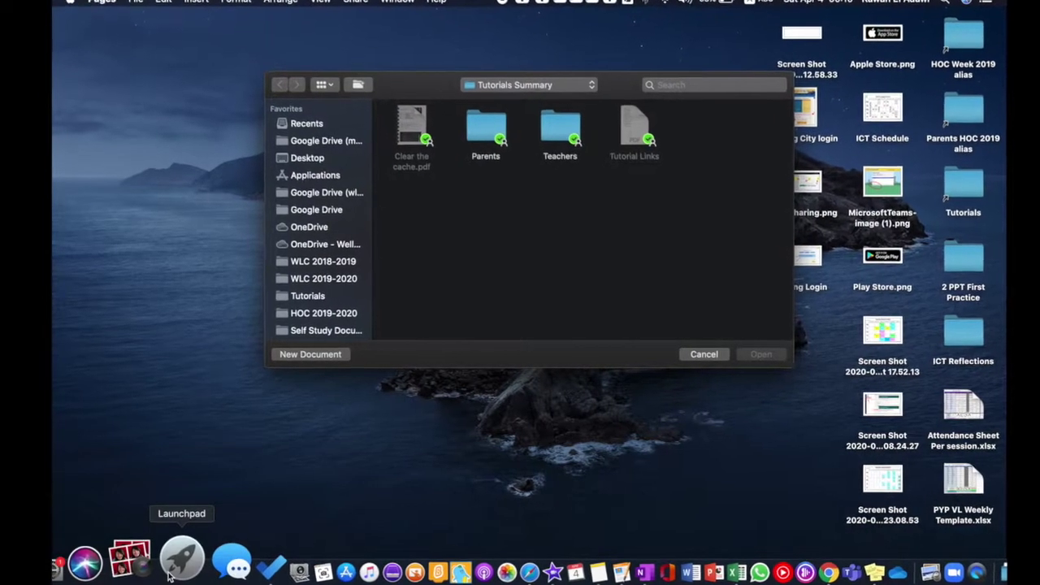
- Launch Pages and start a new document
{"action": "left_click", "coordinate": [172, 569]}
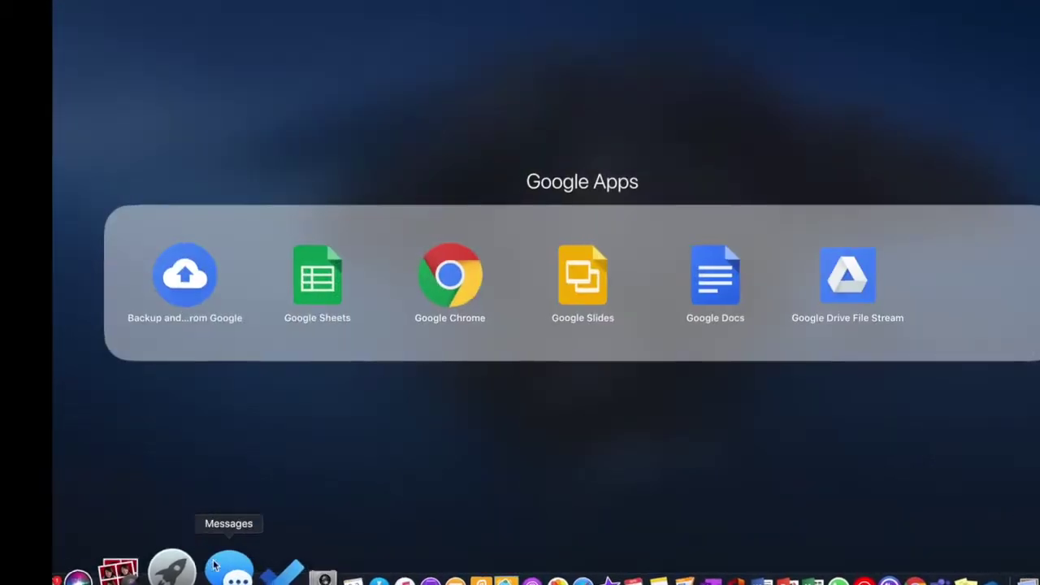
{"action": "left_click", "coordinate": [361, 449]}
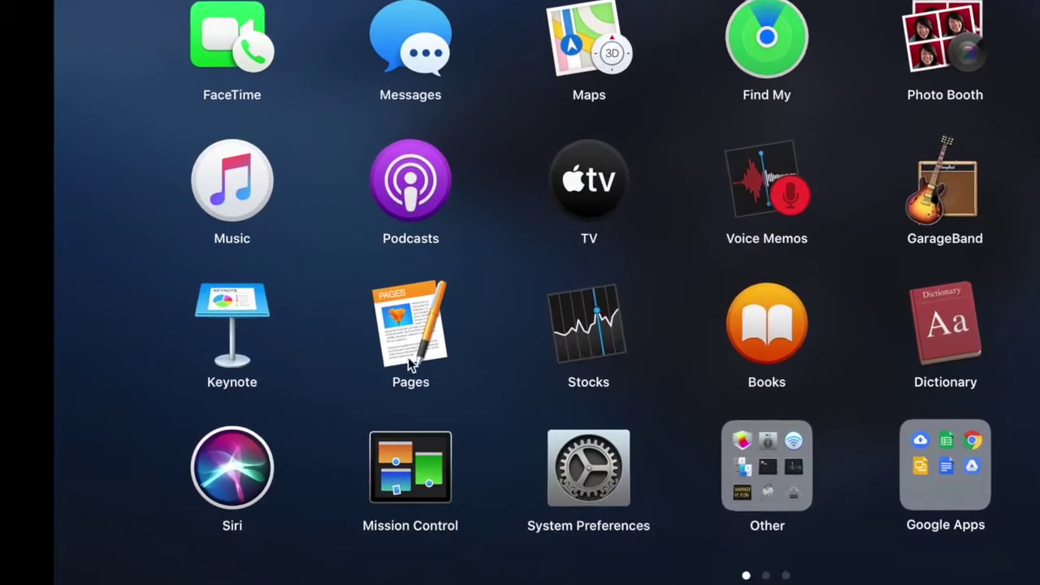
{"action": "left_click", "coordinate": [413, 351]}
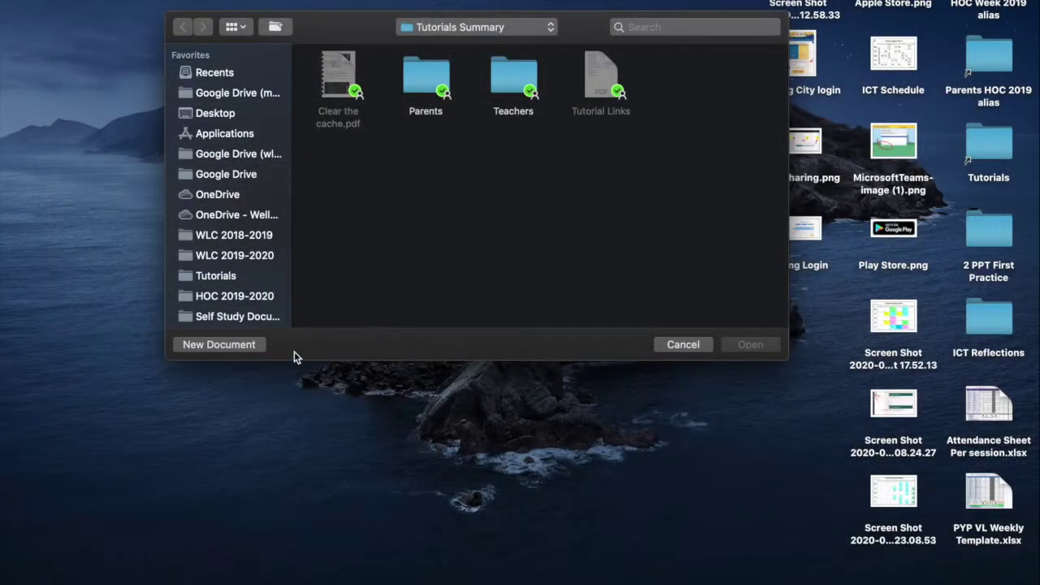
{"action": "left_click", "coordinate": [240, 347]}
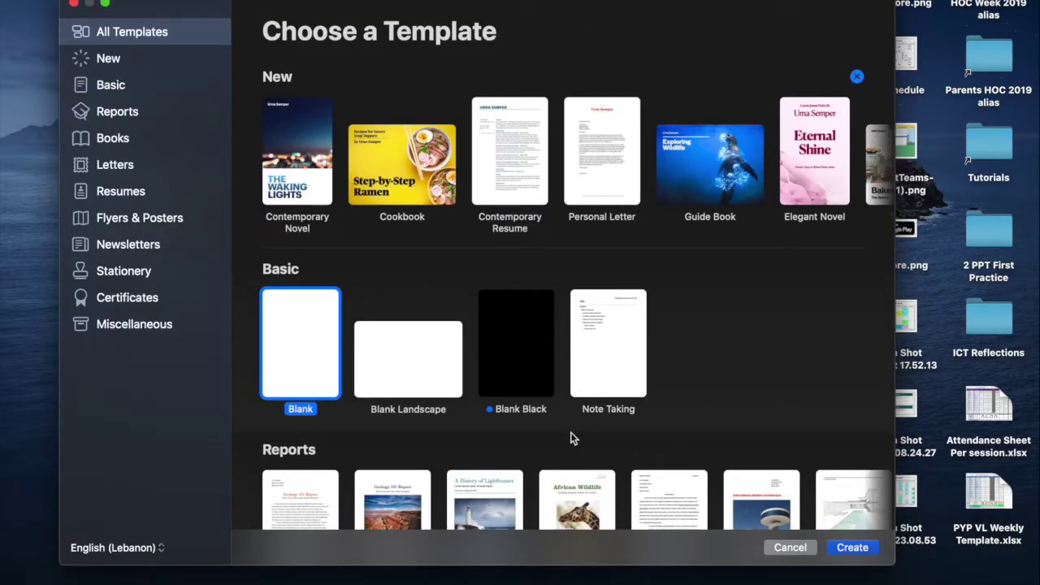
- Browse the template categories, create a document from the Blank Landscape template, and review its page setup
{"action": "scroll", "coordinate": [570, 439], "scroll_direction": "down", "scroll_amount": 5}
{"action": "scroll", "coordinate": [570, 433], "scroll_direction": "up", "scroll_amount": 3}
{"action": "left_click", "coordinate": [112, 138]}
{"action": "left_click", "coordinate": [108, 58]}
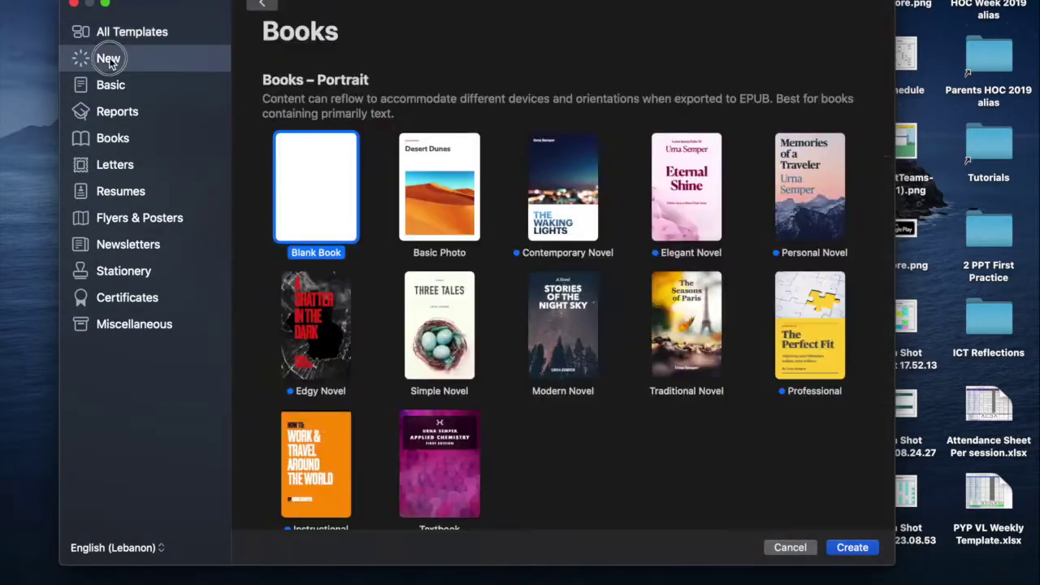
{"action": "left_click", "coordinate": [138, 40]}
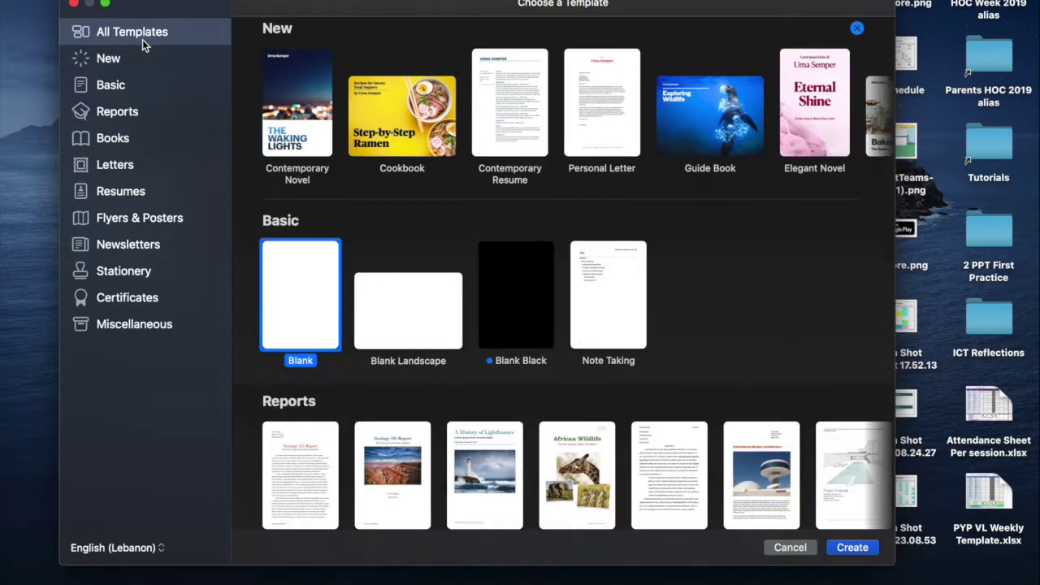
{"action": "key", "text": "Return"}
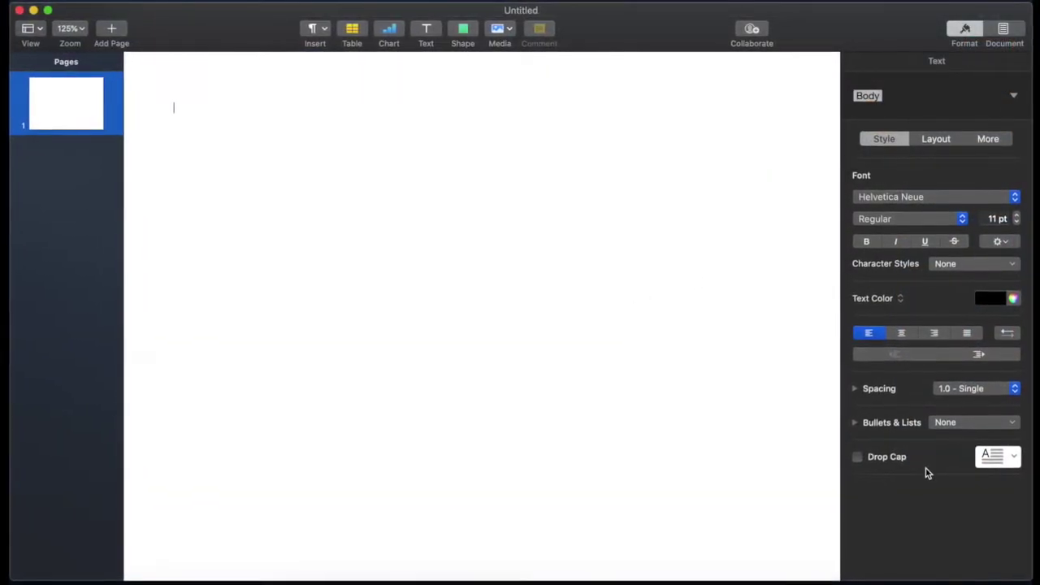
{"action": "left_click", "coordinate": [1002, 36]}
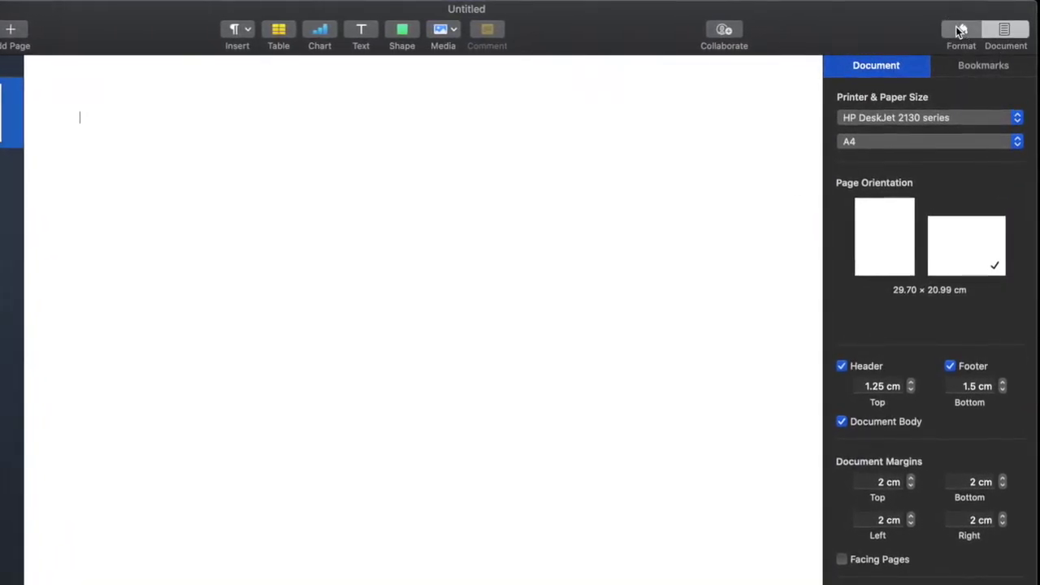
{"action": "left_click", "coordinate": [959, 30]}
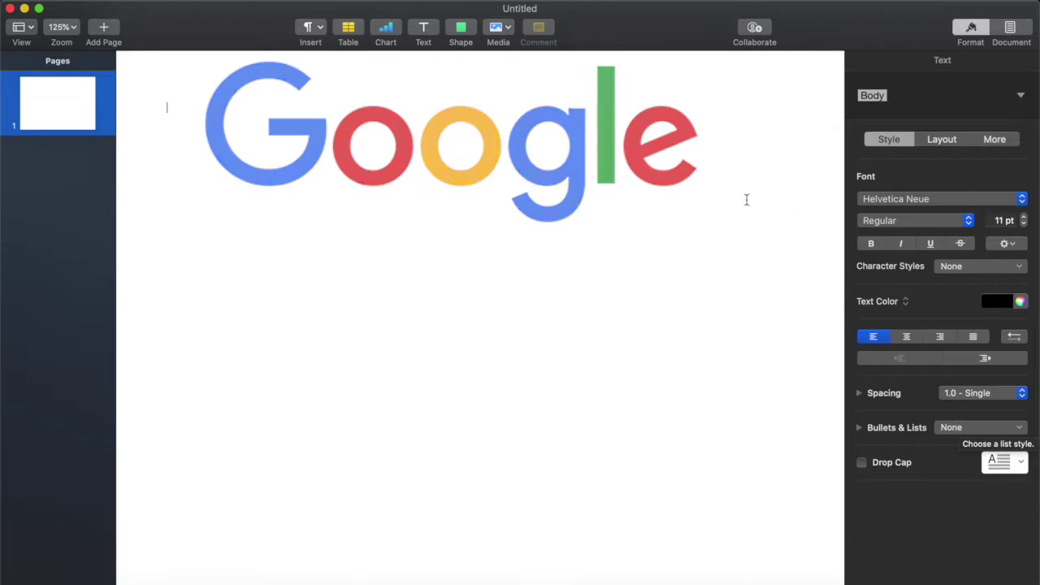
- Find "earth" in the shape library, insert the outlined globe showing Africa and Europe, and enlarge it proportionally to about 7.02 cm
{"action": "left_click", "coordinate": [462, 31]}
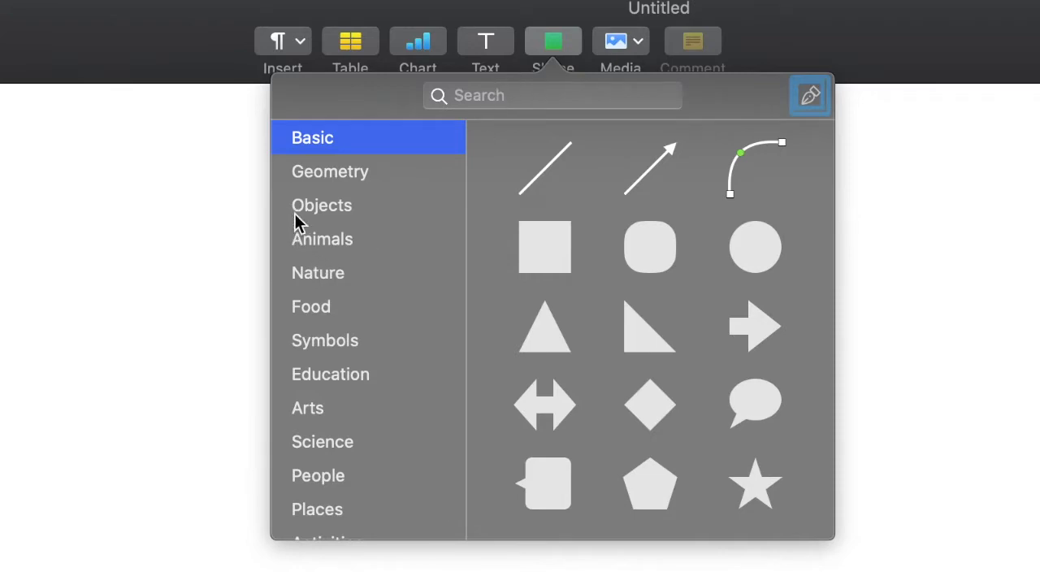
{"action": "scroll", "coordinate": [305, 520], "scroll_direction": "down", "scroll_amount": 4}
{"action": "scroll", "coordinate": [303, 516], "scroll_direction": "up", "scroll_amount": 5}
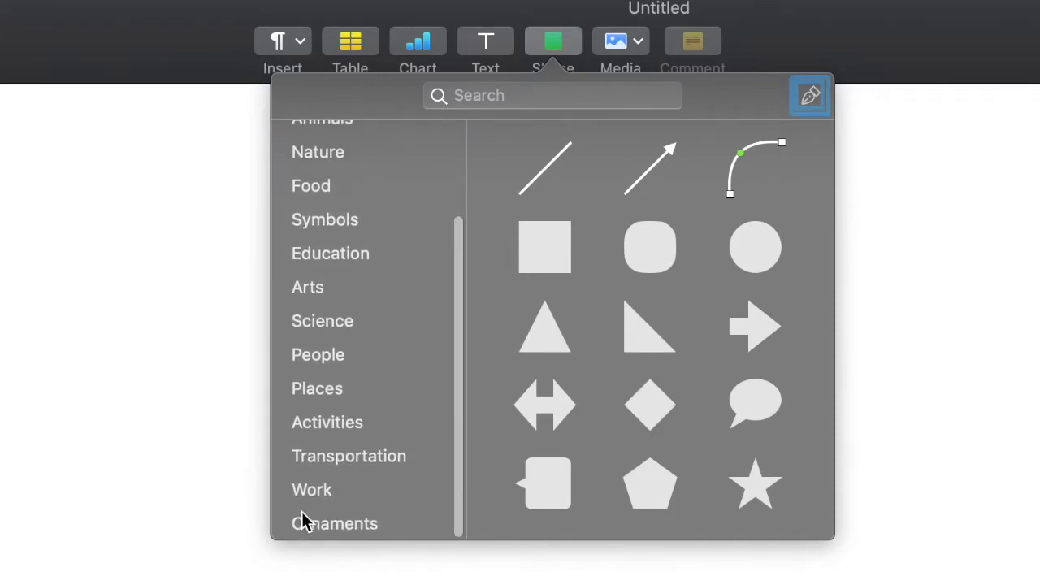
{"action": "left_click", "coordinate": [549, 96]}
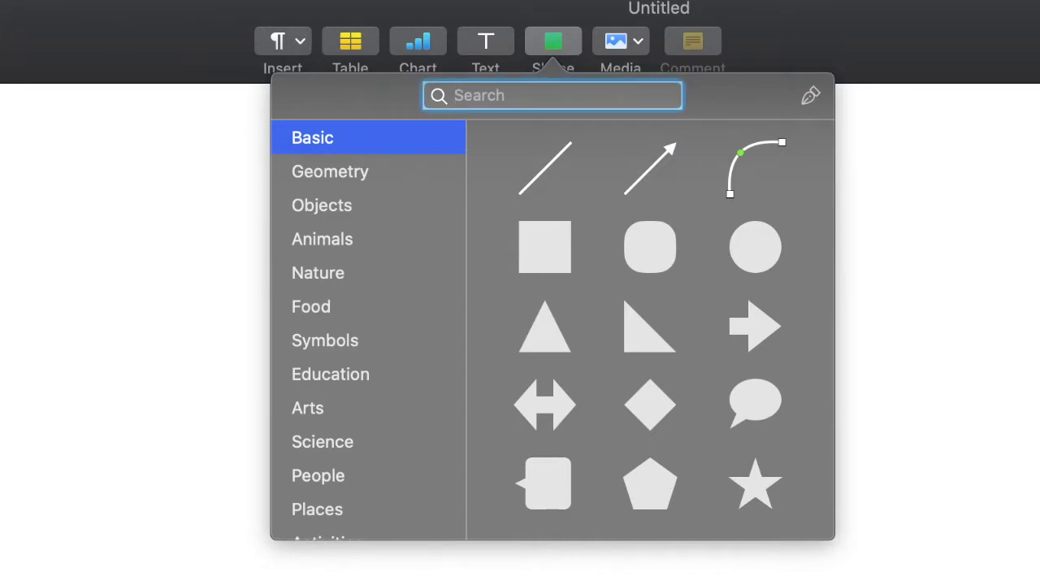
{"action": "type", "text": "earth"}
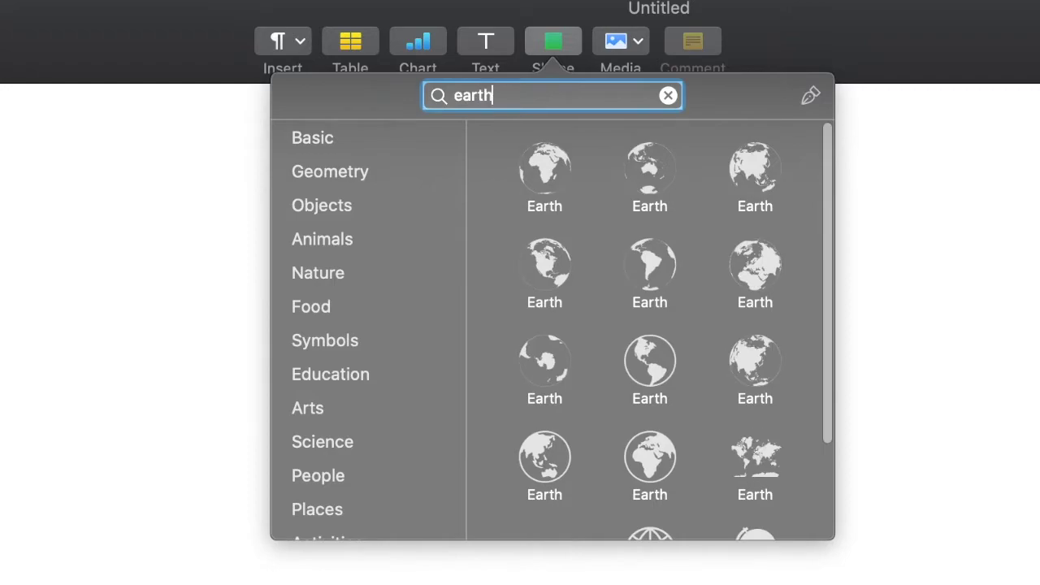
{"action": "scroll", "coordinate": [733, 335], "scroll_direction": "down", "scroll_amount": 3}
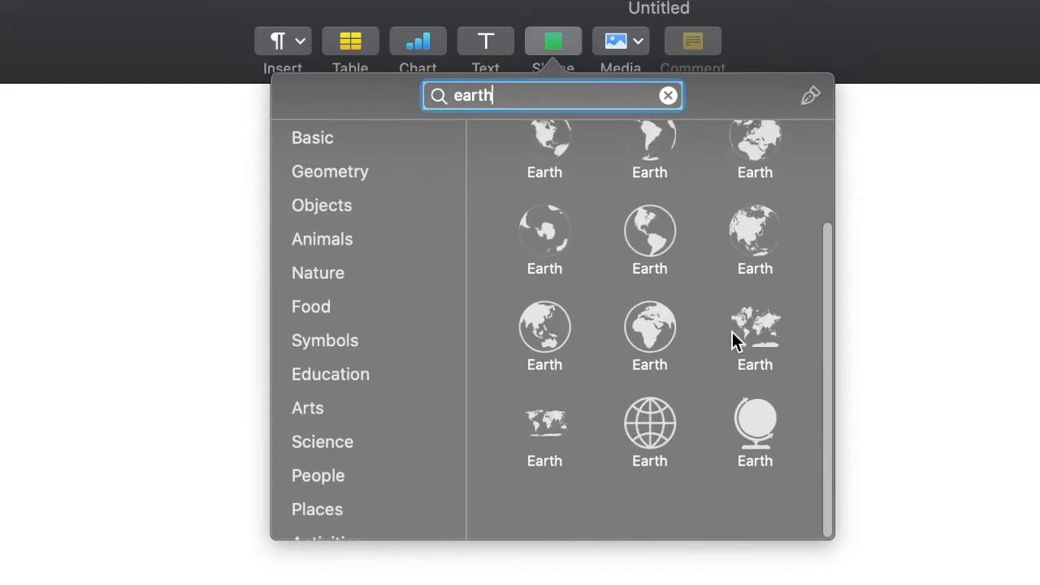
{"action": "scroll", "coordinate": [733, 335], "scroll_direction": "up", "scroll_amount": 3}
{"action": "left_click_drag", "start_coordinate": [715, 258], "coordinate": [601, 584]}
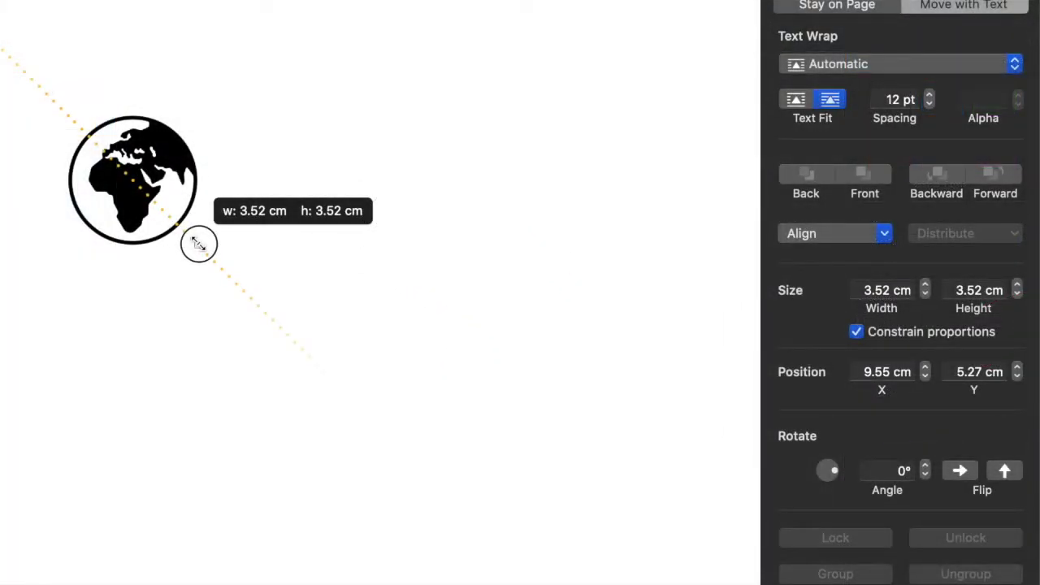
{"action": "left_click_drag", "start_coordinate": [198, 244], "coordinate": [393, 304]}
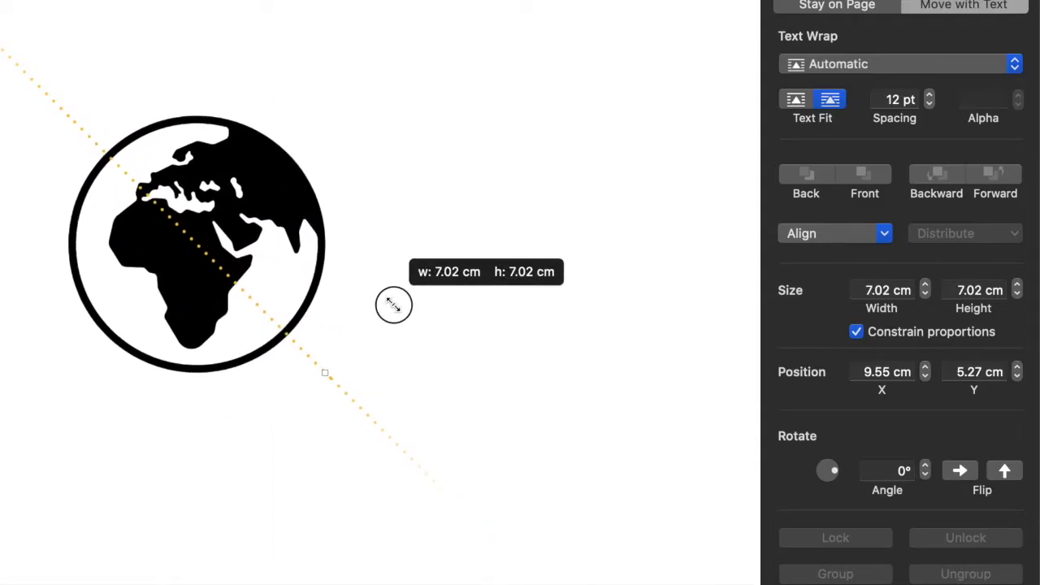
- Try narrowing the globe to about 4.86 cm wide with proportions unconstrained, undo the resize, and constrain proportions again
{"action": "left_click", "coordinate": [856, 332]}
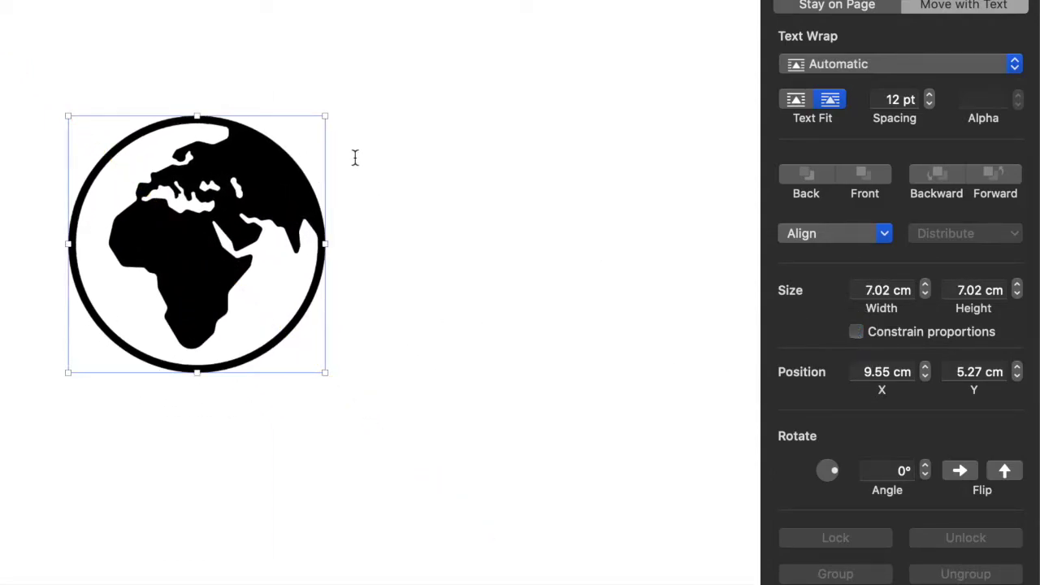
{"action": "left_click_drag", "start_coordinate": [324, 242], "coordinate": [246, 265]}
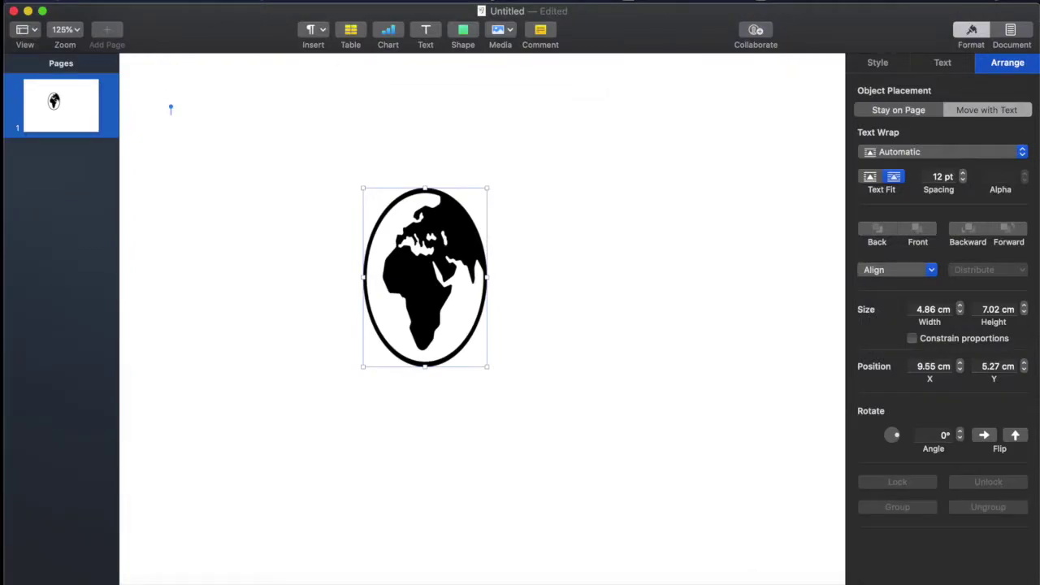
{"action": "left_click", "coordinate": [126, 1]}
{"action": "left_click", "coordinate": [146, 9]}
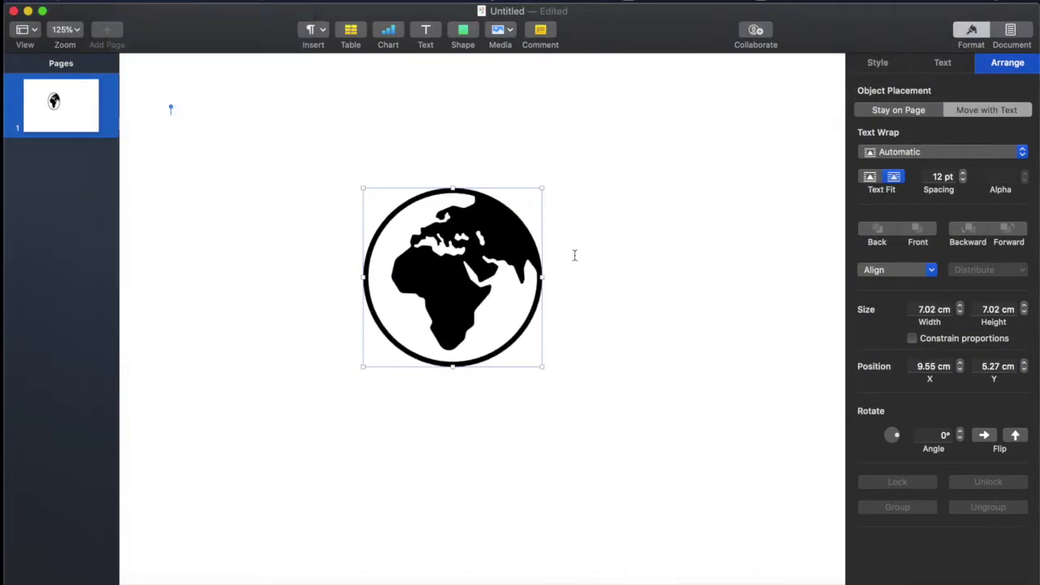
{"action": "left_click", "coordinate": [912, 339]}
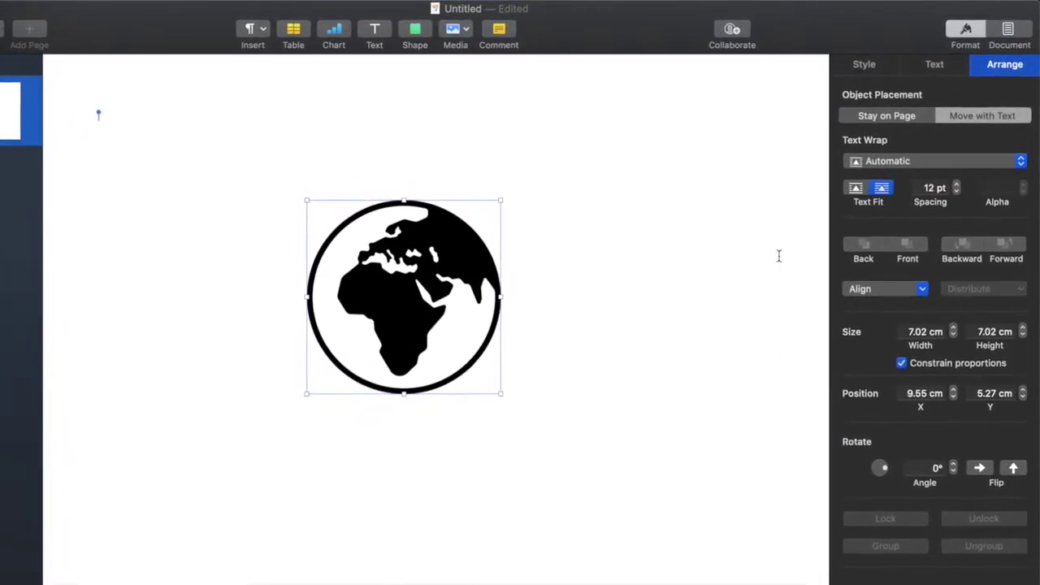
- Apply the bright green shape style to the globe and change its fill to dark green
{"action": "left_click", "coordinate": [854, 68]}
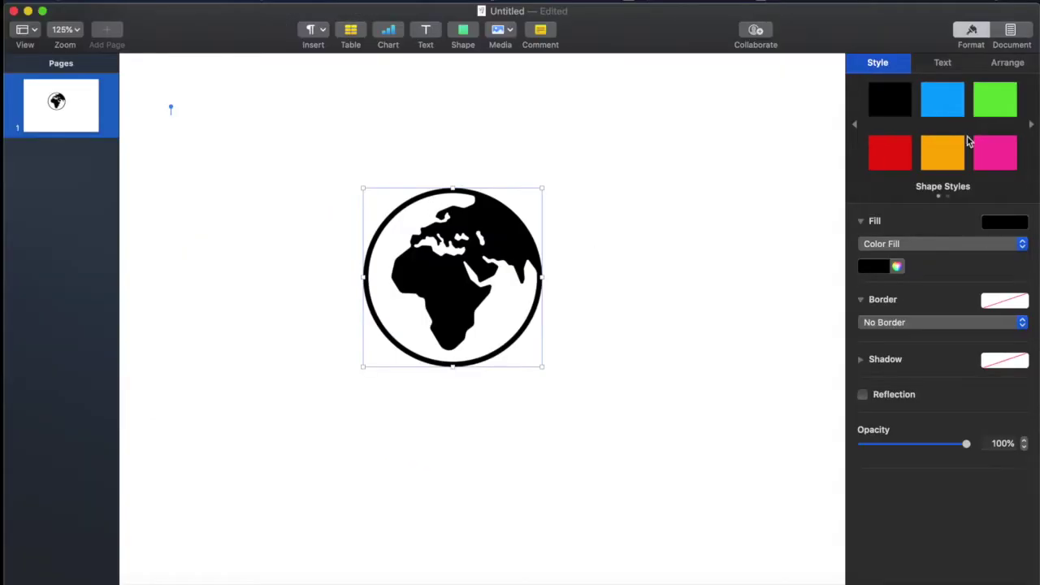
{"action": "left_click", "coordinate": [980, 121]}
{"action": "left_click", "coordinate": [1031, 125]}
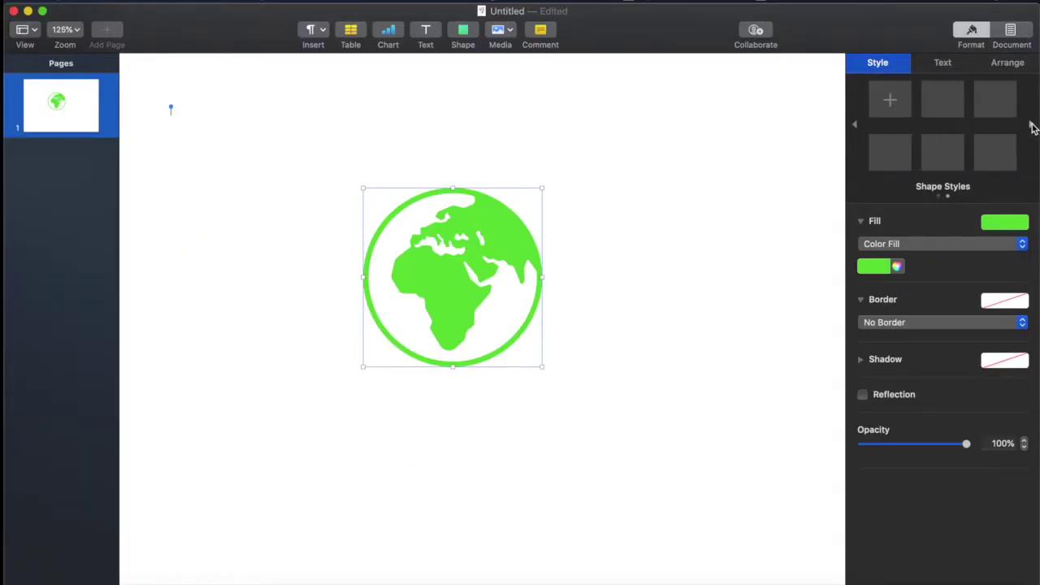
{"action": "left_click", "coordinate": [999, 228]}
{"action": "left_click", "coordinate": [924, 342]}
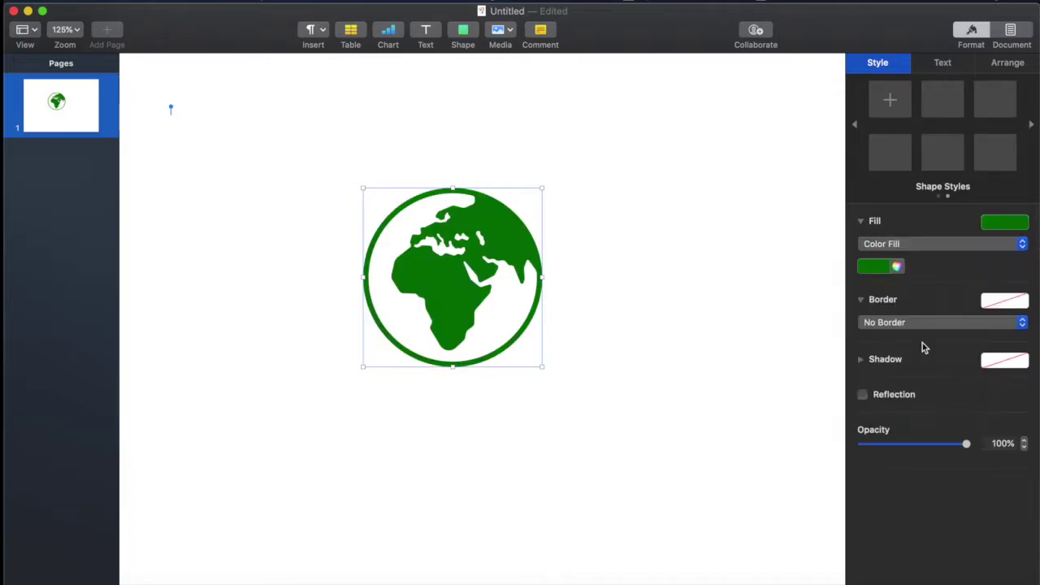
- Try custom greens for the globe's fill and apply the light green sampled from the Shape tool with the eyedropper
{"action": "left_click", "coordinate": [897, 266]}
{"action": "left_click_drag", "start_coordinate": [102, 246], "coordinate": [198, 157]}
{"action": "left_click", "coordinate": [171, 368]}
{"action": "left_click", "coordinate": [164, 243]}
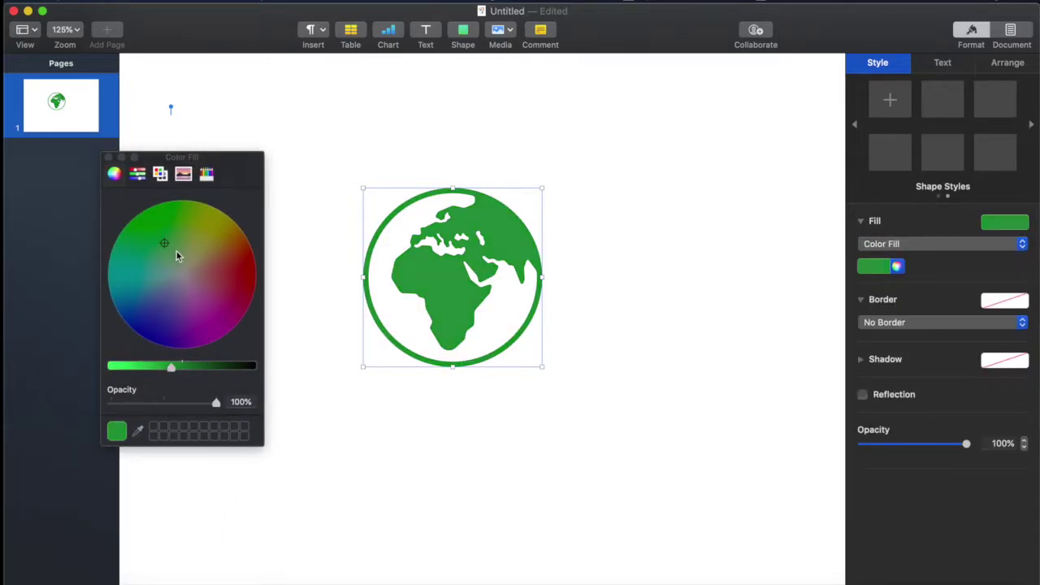
{"action": "left_click", "coordinate": [138, 431]}
{"action": "left_click", "coordinate": [461, 30]}
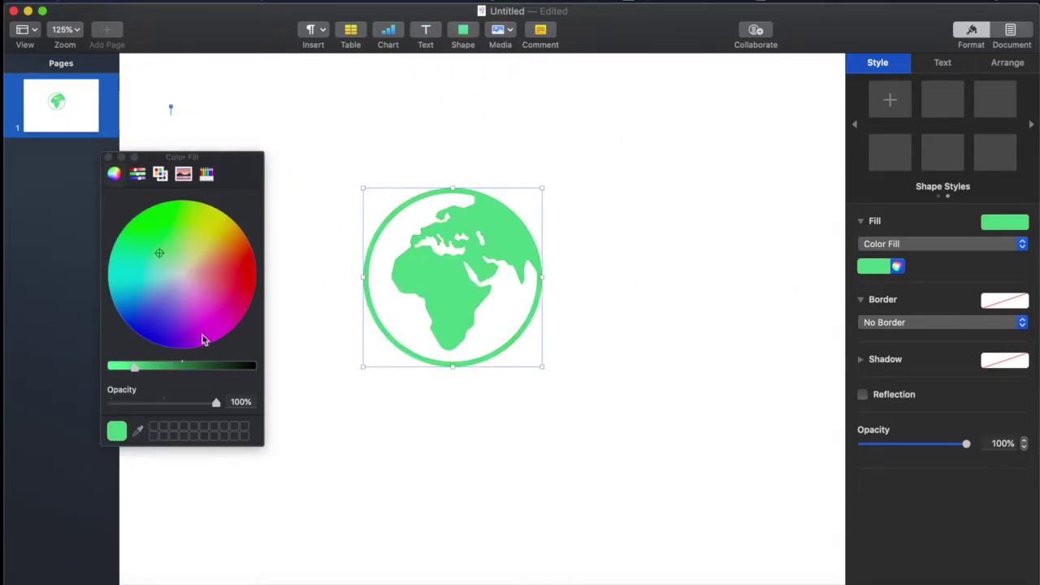
{"action": "left_click", "coordinate": [109, 157]}
{"action": "left_click", "coordinate": [562, 234]}
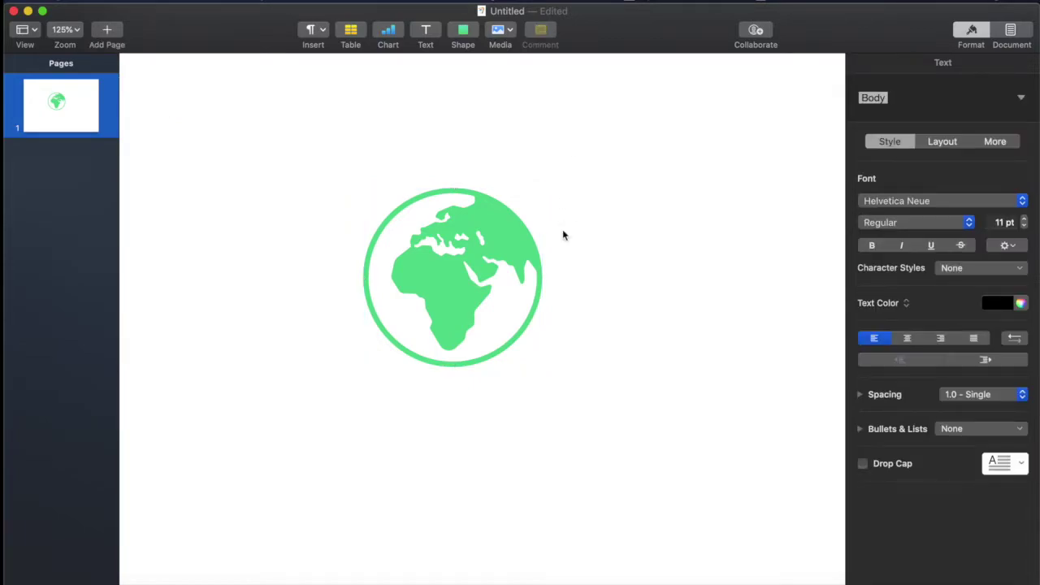
- Set the globe's text wrap to None and move it to about X 11.13 cm, Y 4.51 cm
{"action": "left_click", "coordinate": [465, 34]}
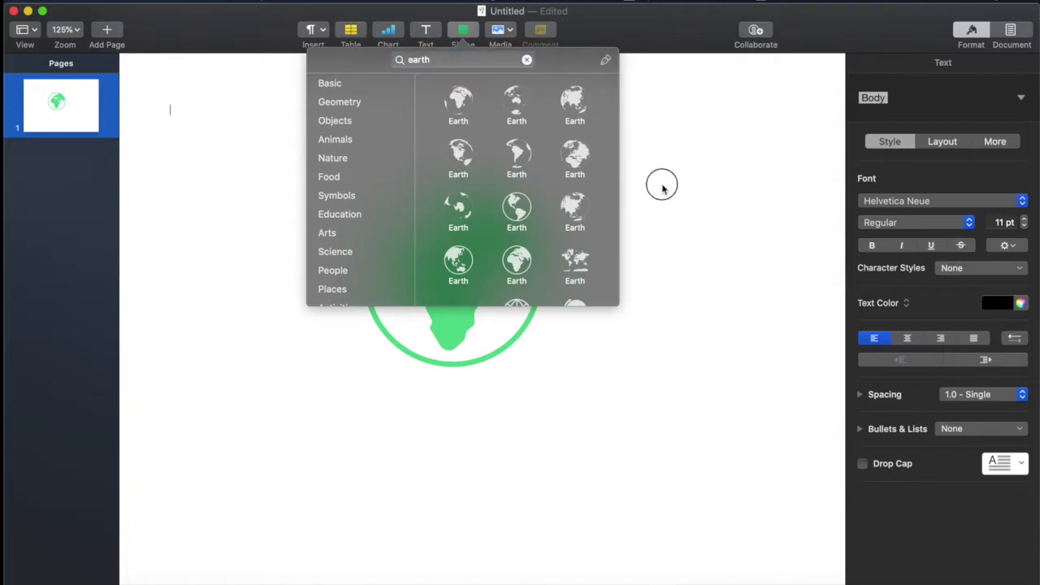
{"action": "left_click", "coordinate": [662, 186]}
{"action": "left_click", "coordinate": [511, 254]}
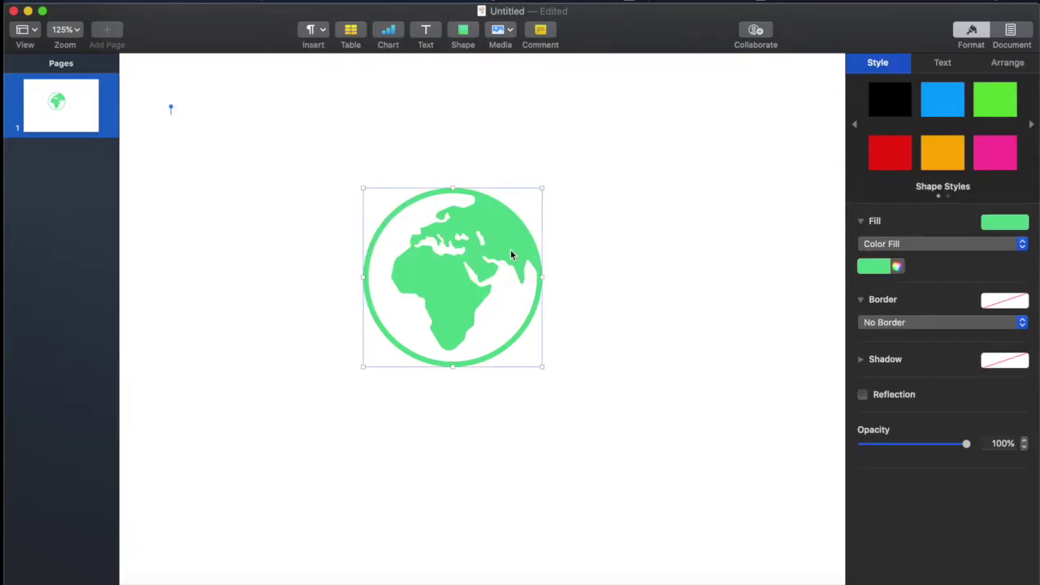
{"action": "left_click", "coordinate": [1008, 63]}
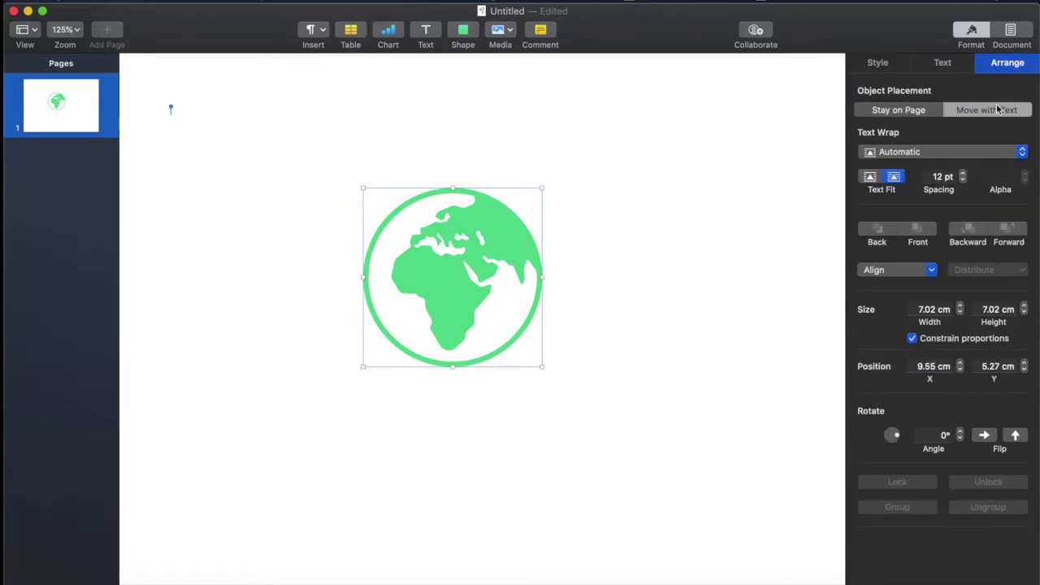
{"action": "left_click", "coordinate": [974, 154]}
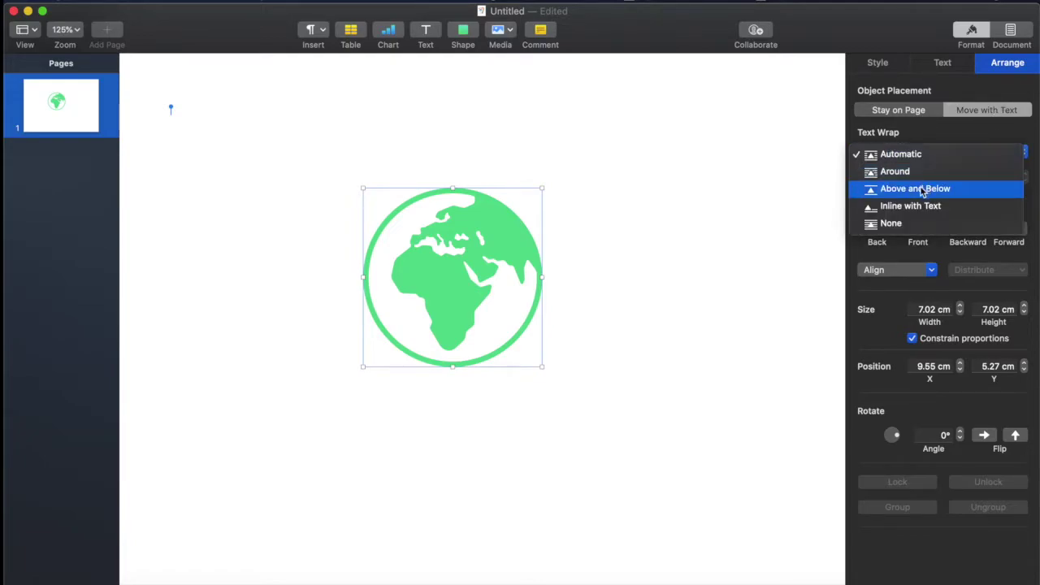
{"action": "left_click", "coordinate": [913, 232]}
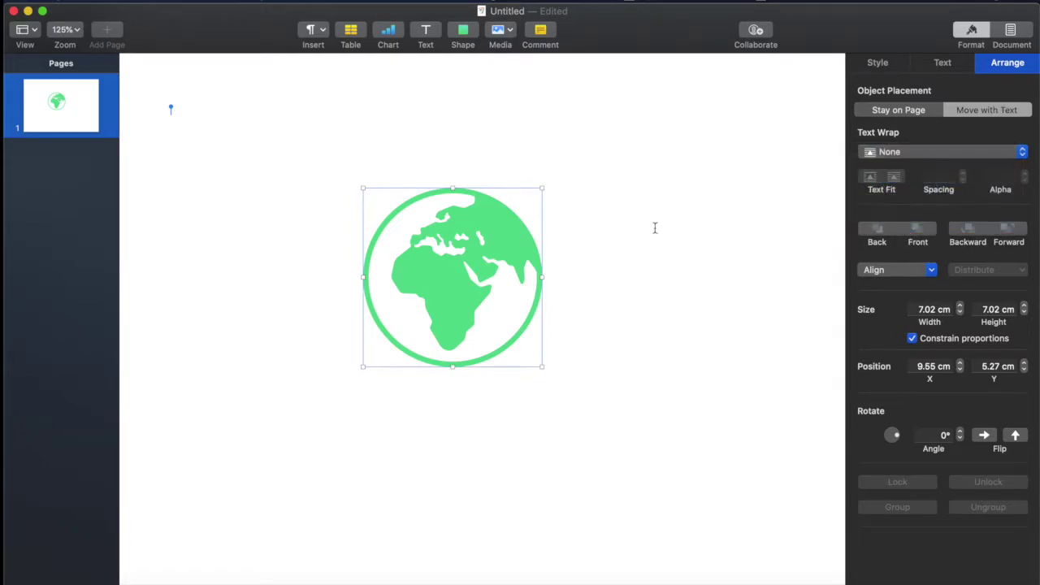
{"action": "left_click_drag", "start_coordinate": [510, 249], "coordinate": [551, 230]}
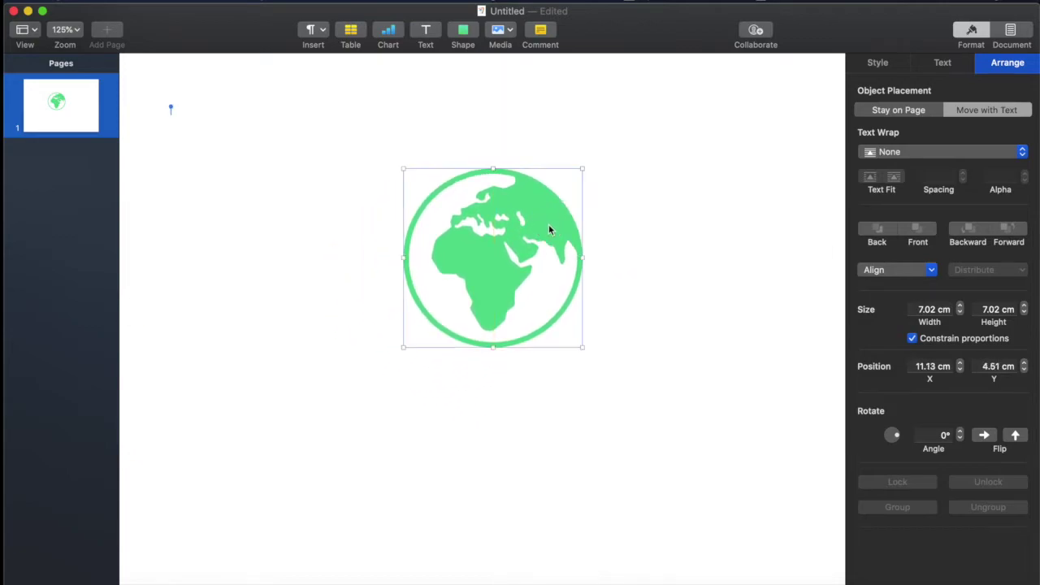
- Insert a circle from the Basic shapes
{"action": "left_click", "coordinate": [463, 32]}
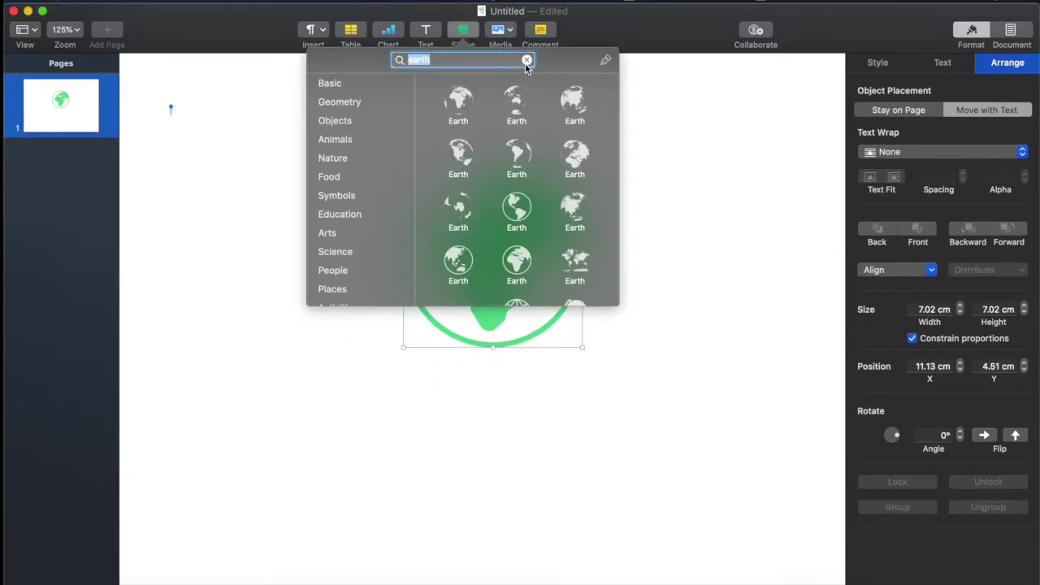
{"action": "left_click", "coordinate": [332, 84]}
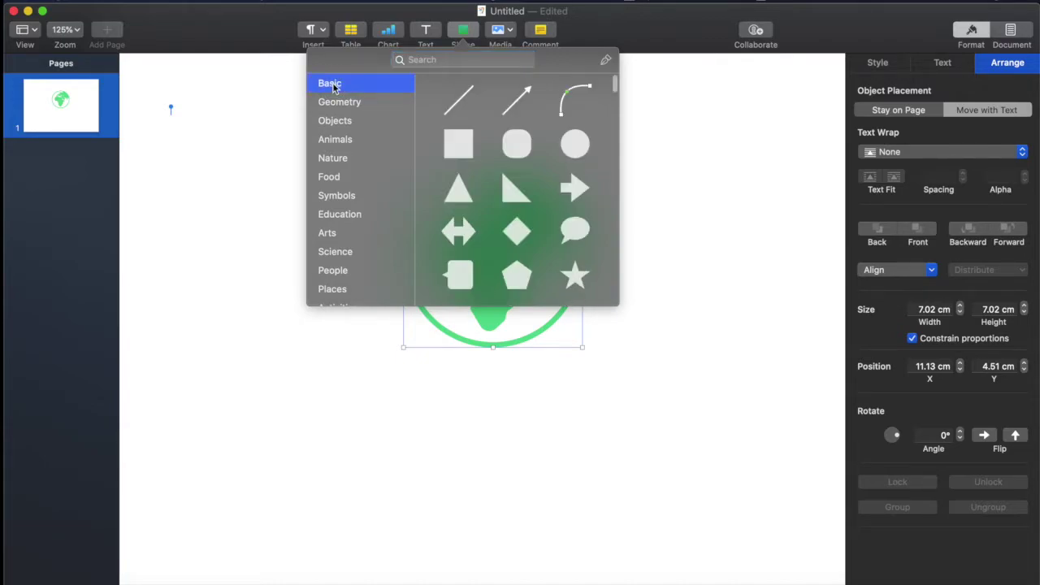
{"action": "left_click", "coordinate": [581, 146]}
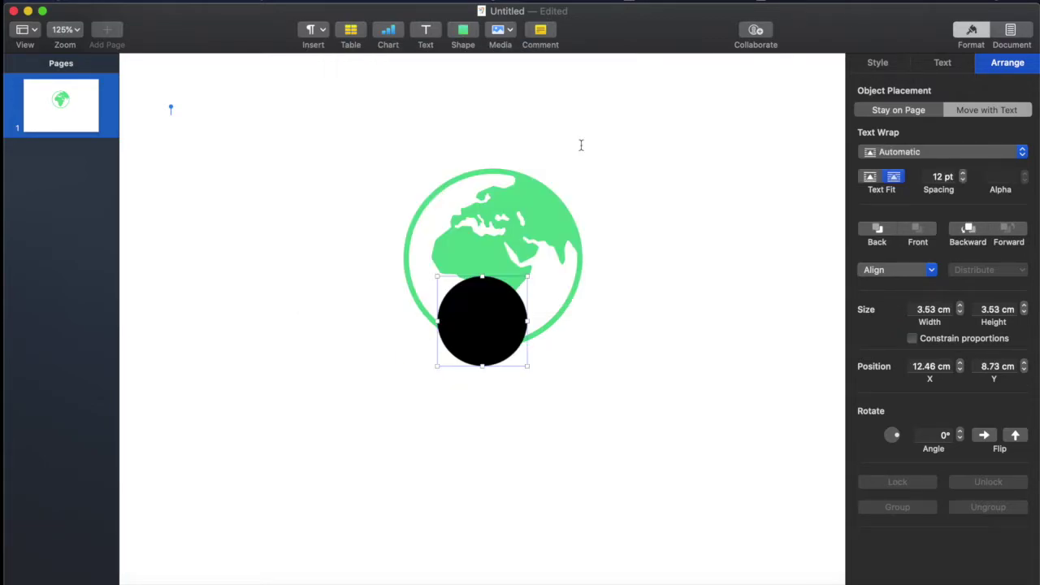
- Move the black circle over the globe and resize it to 7.02 × 7.02 cm at X 11.13 cm, Y 4.51 cm
{"action": "left_click_drag", "start_coordinate": [487, 314], "coordinate": [464, 207]}
{"action": "left_click_drag", "start_coordinate": [518, 250], "coordinate": [539, 366]}
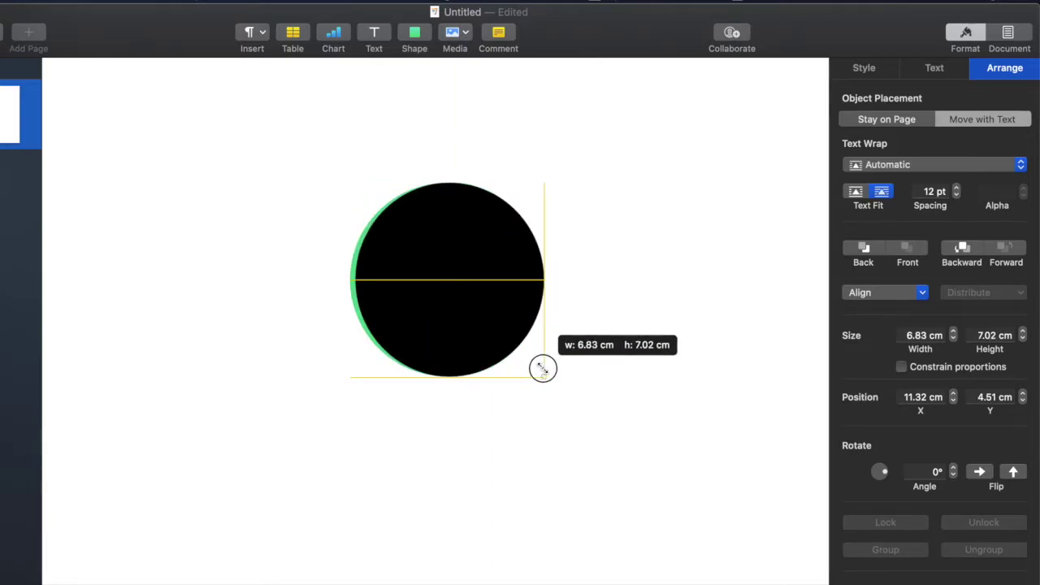
{"action": "left_click_drag", "start_coordinate": [360, 281], "coordinate": [354, 282]}
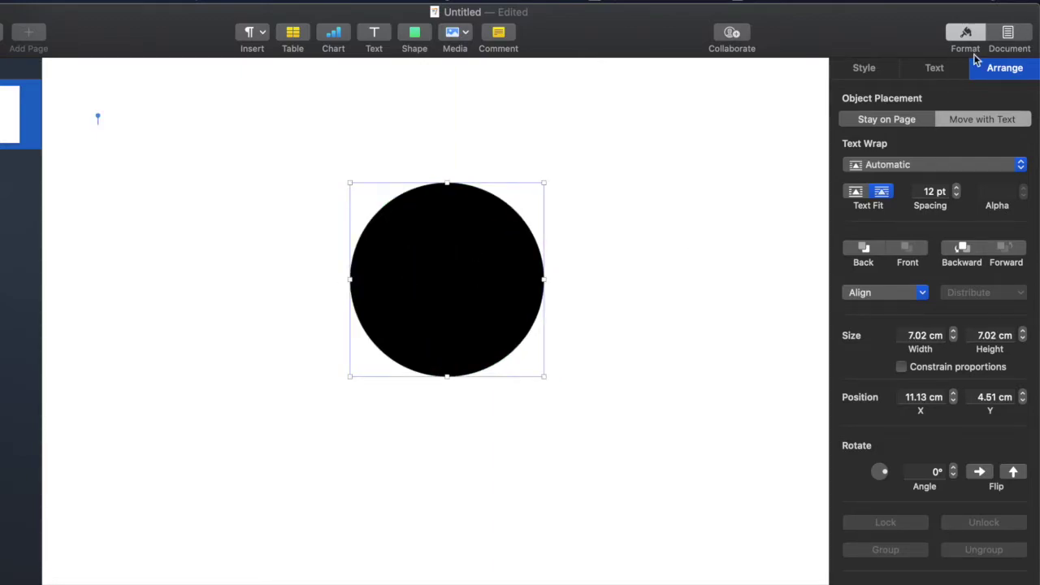
- Apply the blue shape style to the circle and change its fill to a darker blue
{"action": "left_click", "coordinate": [866, 72]}
{"action": "left_click", "coordinate": [1031, 135]}
{"action": "left_click", "coordinate": [842, 136]}
{"action": "left_click", "coordinate": [1031, 135]}
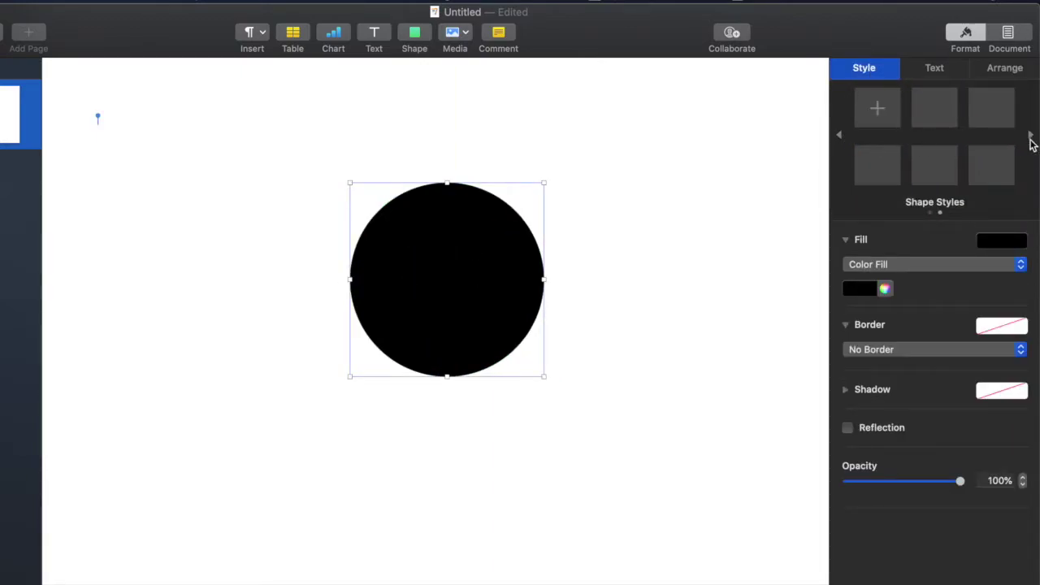
{"action": "left_click", "coordinate": [840, 135]}
{"action": "left_click", "coordinate": [935, 108]}
{"action": "left_click", "coordinate": [1001, 241]}
{"action": "left_click", "coordinate": [858, 351]}
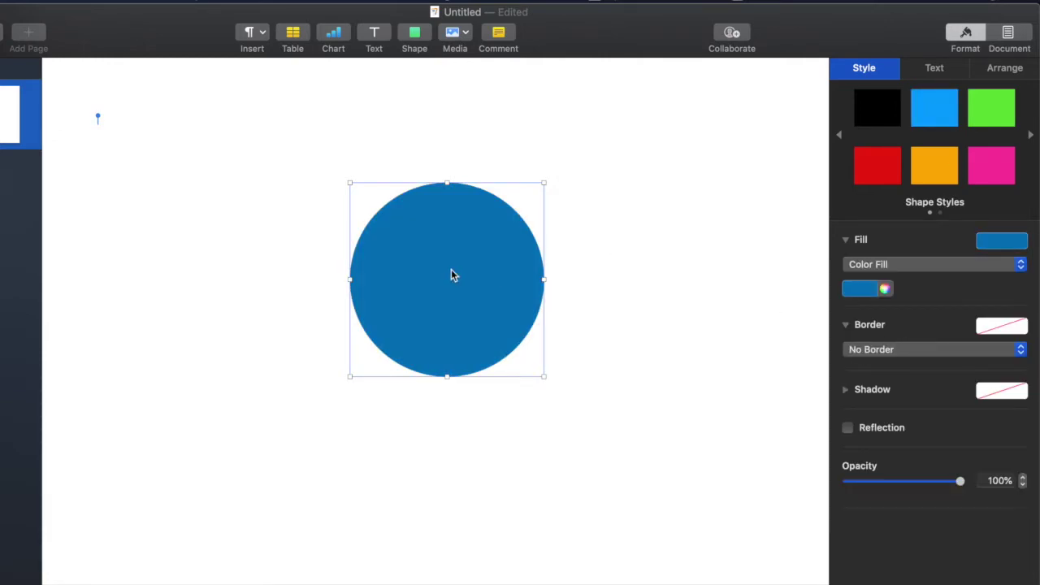
- Brighten the circle's custom fill color to a medium blue at 100% opacity
{"action": "left_click", "coordinate": [885, 289]}
{"action": "left_click_drag", "start_coordinate": [76, 395], "coordinate": [57, 401]}
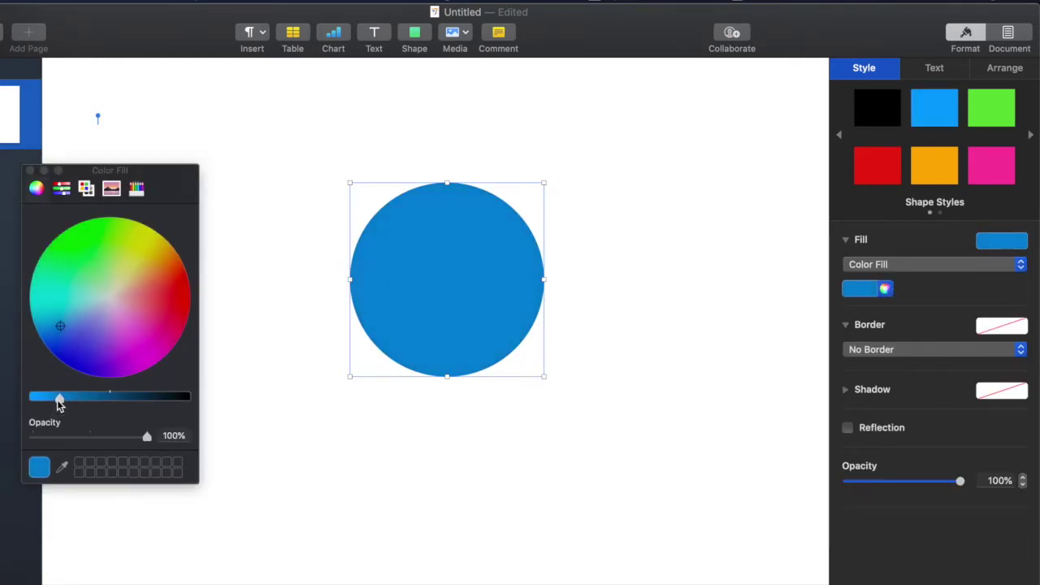
{"action": "left_click", "coordinate": [30, 171]}
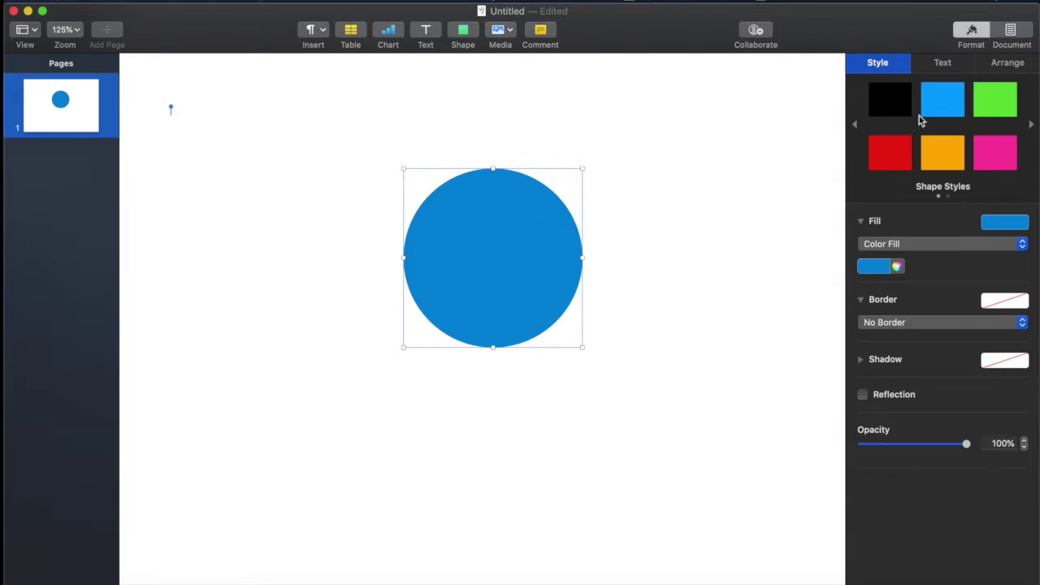
- Send the blue circle behind the green globe and deselect it
{"action": "left_click", "coordinate": [1021, 67]}
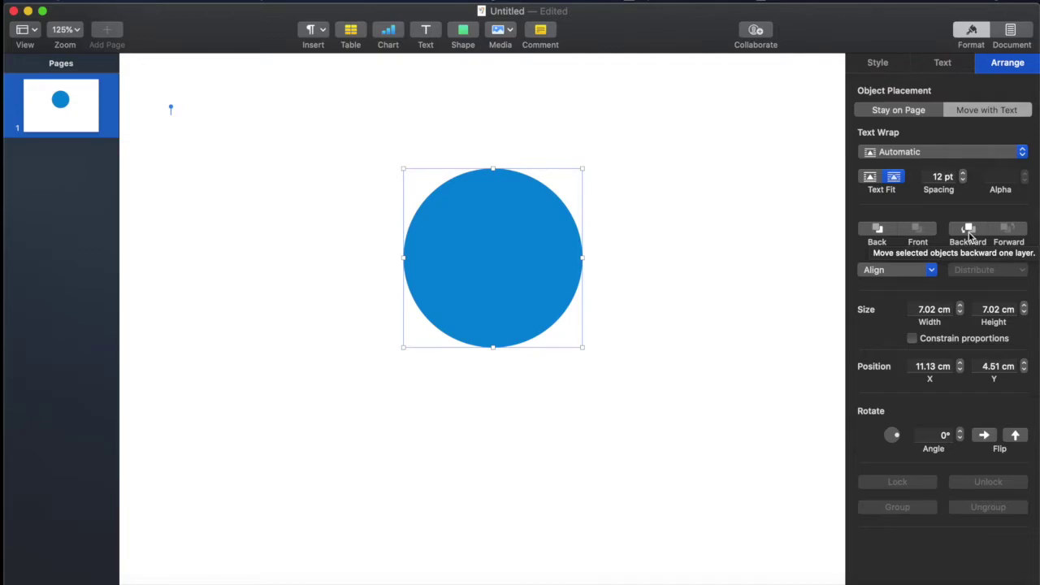
{"action": "left_click", "coordinate": [878, 231]}
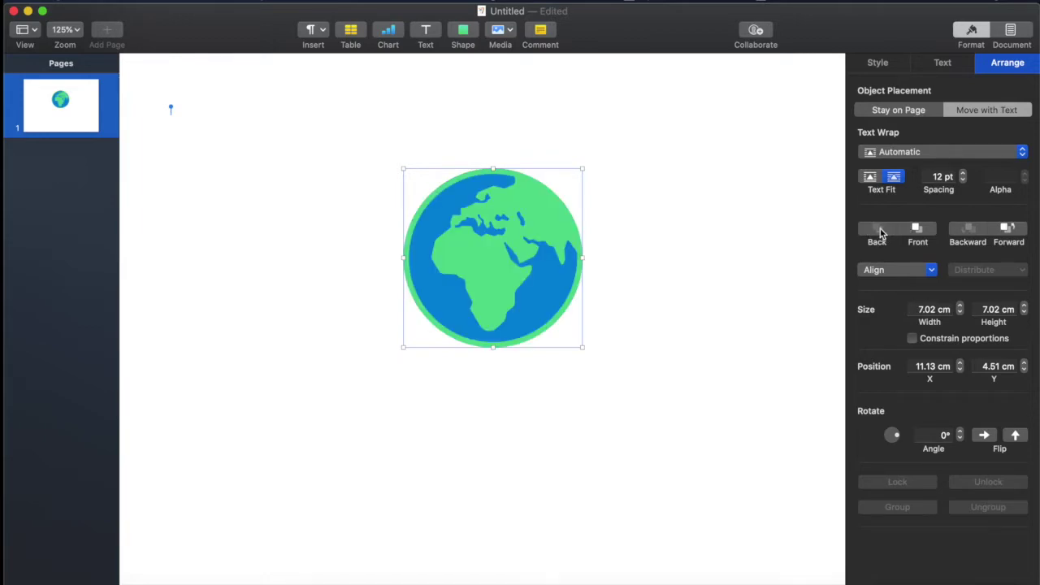
{"action": "left_click", "coordinate": [711, 363]}
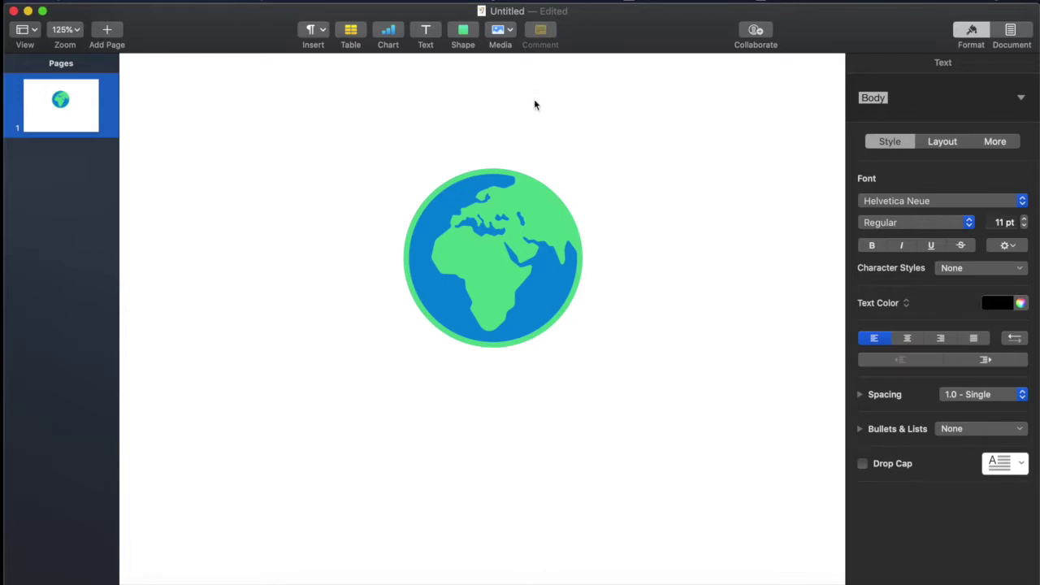
{"action": "left_click", "coordinate": [465, 30]}
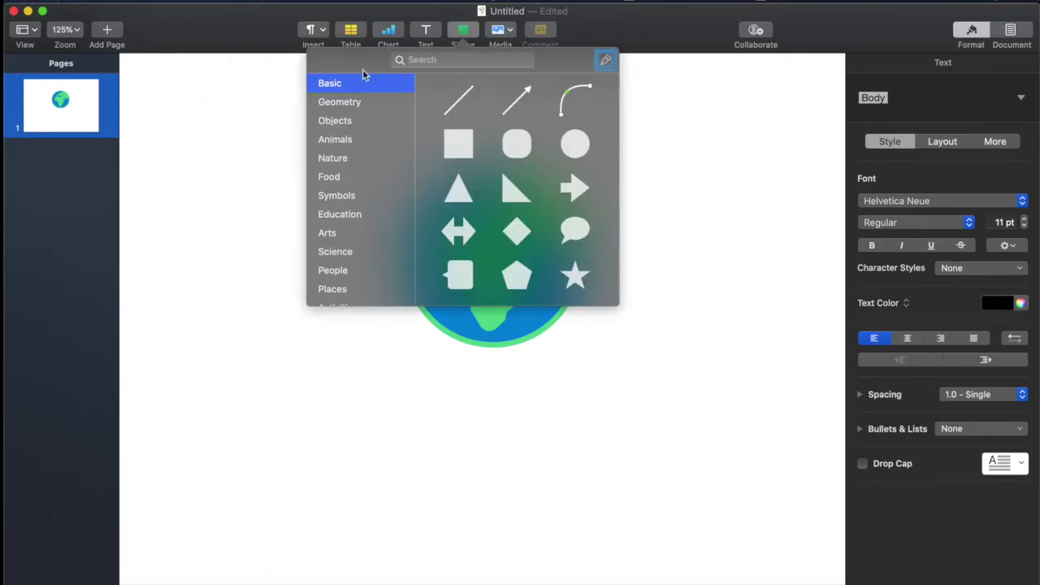
{"action": "scroll", "coordinate": [368, 190], "scroll_direction": "down", "scroll_amount": 5}
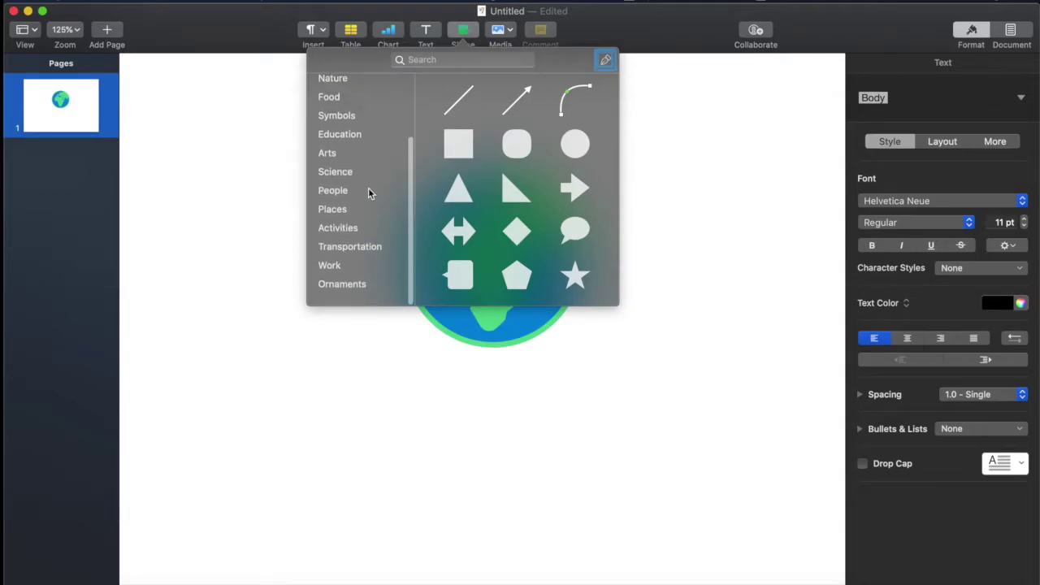
{"action": "left_click", "coordinate": [737, 307]}
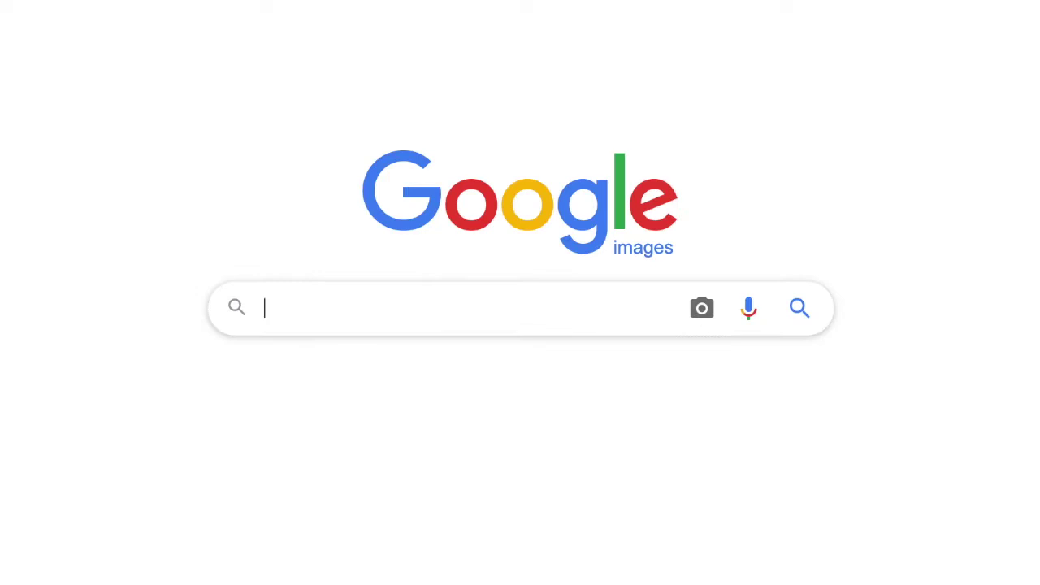
- Switch to Google Images and search for "two hands holding"
{"action": "type", "text": "hands holding"}
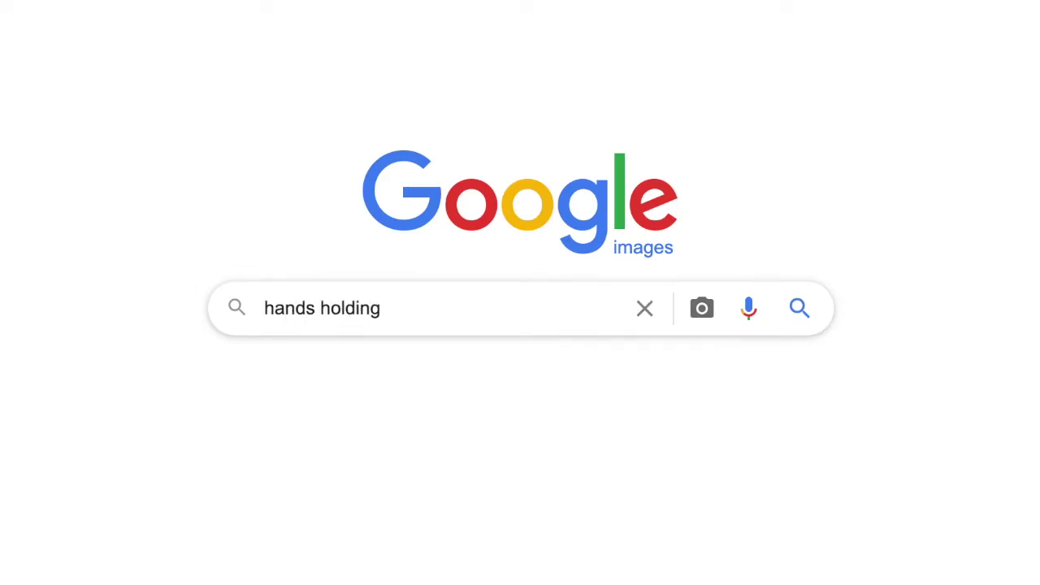
{"action": "left_click", "coordinate": [264, 308]}
{"action": "type", "text": "two"}
{"action": "left_click", "coordinate": [799, 308]}
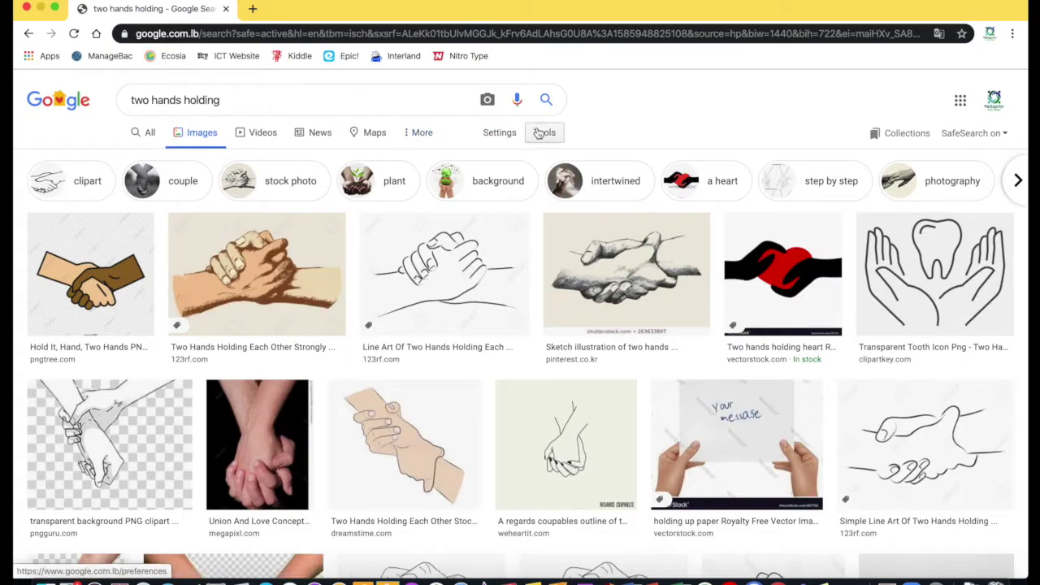
- Filter the image results by type to show only Clip Art
{"action": "left_click", "coordinate": [548, 134]}
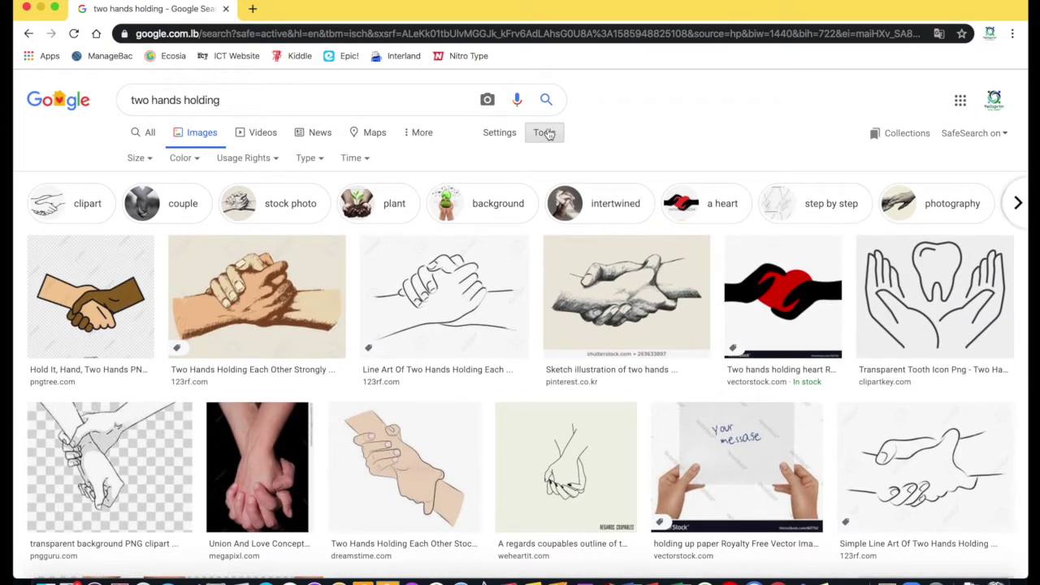
{"action": "left_click", "coordinate": [323, 160]}
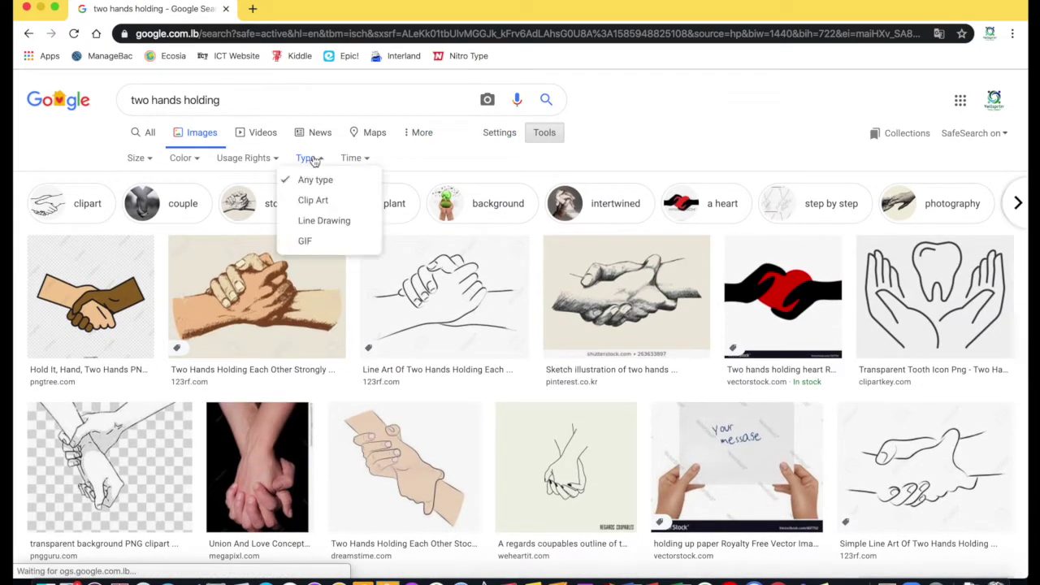
{"action": "left_click", "coordinate": [314, 203]}
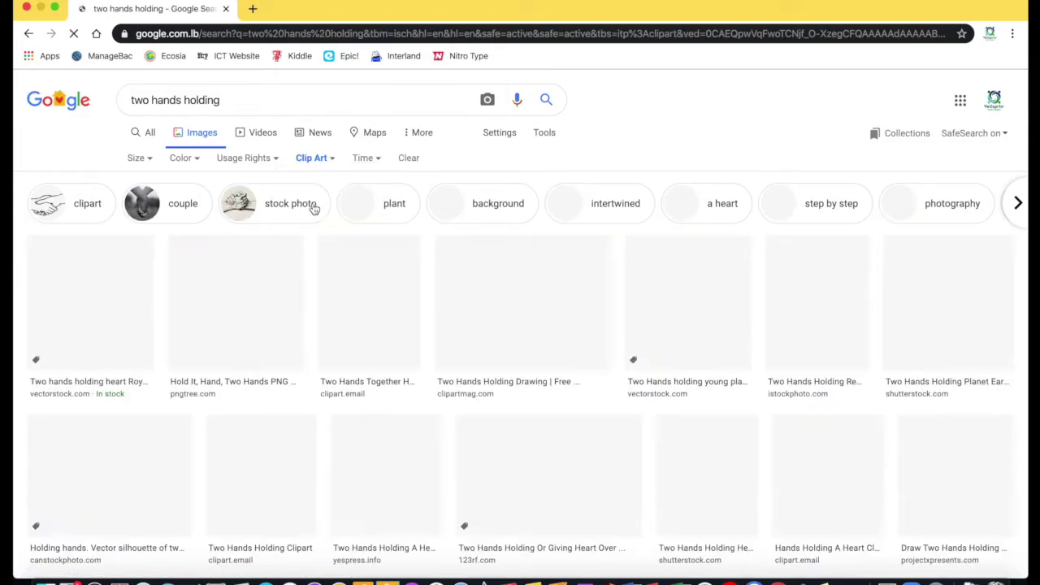
- Find the "Two hands clipart free images" result with two raised cupped hands, open its preview and copy the image
{"action": "scroll", "coordinate": [564, 414], "scroll_direction": "down", "scroll_amount": 20}
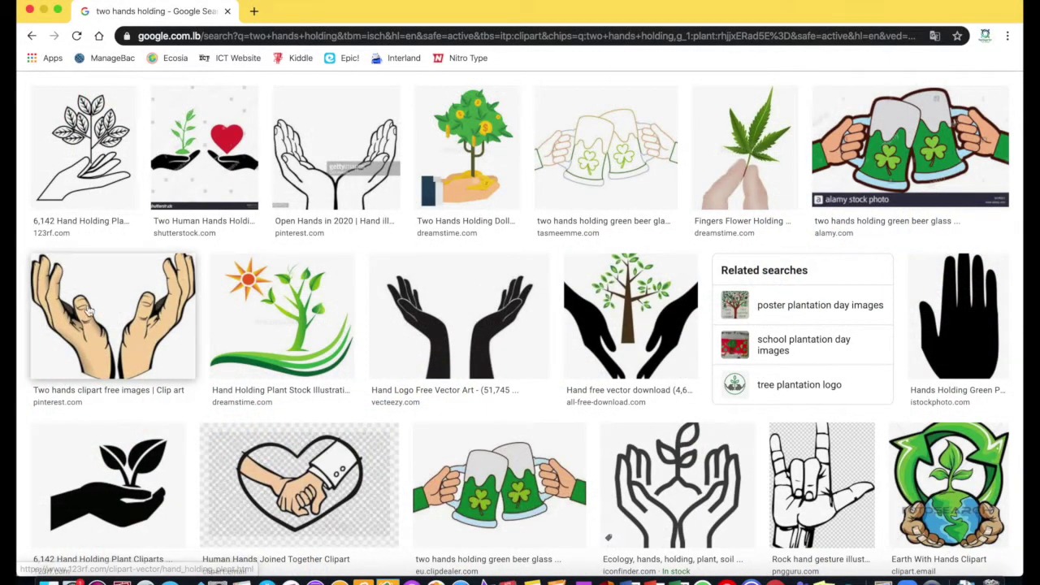
{"action": "left_click", "coordinate": [106, 324]}
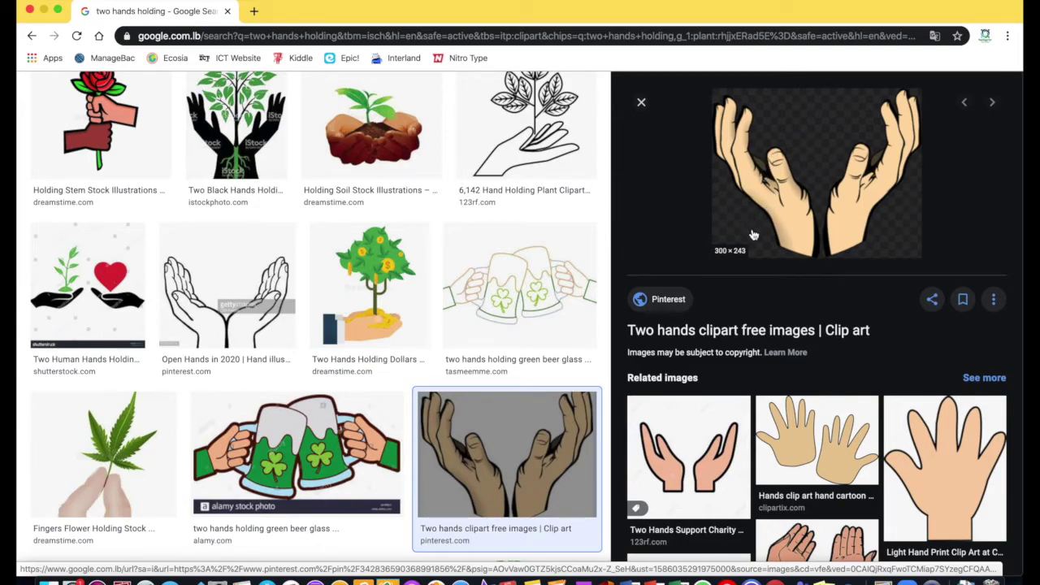
{"action": "scroll", "coordinate": [815, 451], "scroll_direction": "down", "scroll_amount": 10}
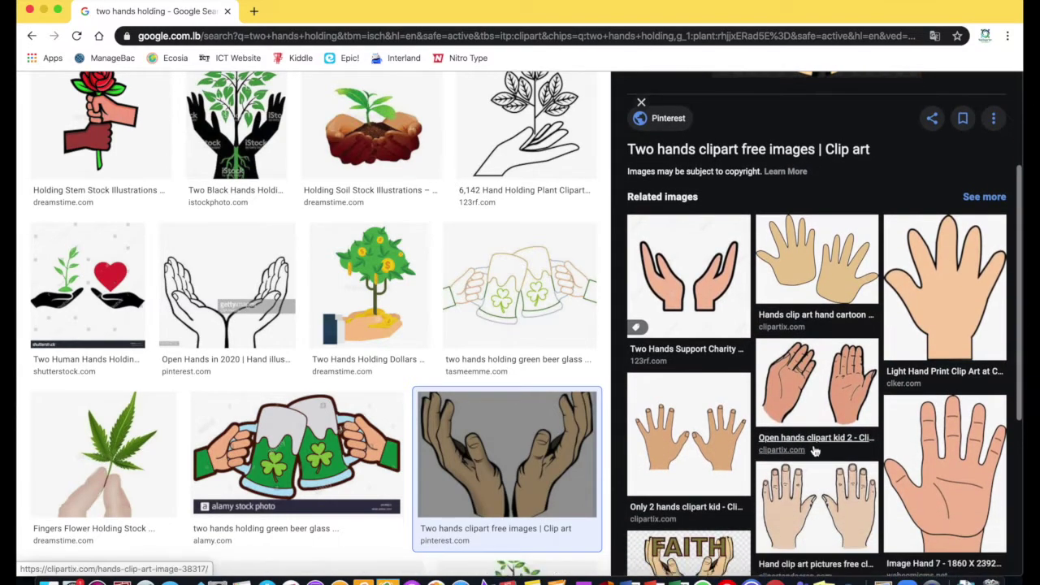
{"action": "scroll", "coordinate": [813, 452], "scroll_direction": "up", "scroll_amount": 10}
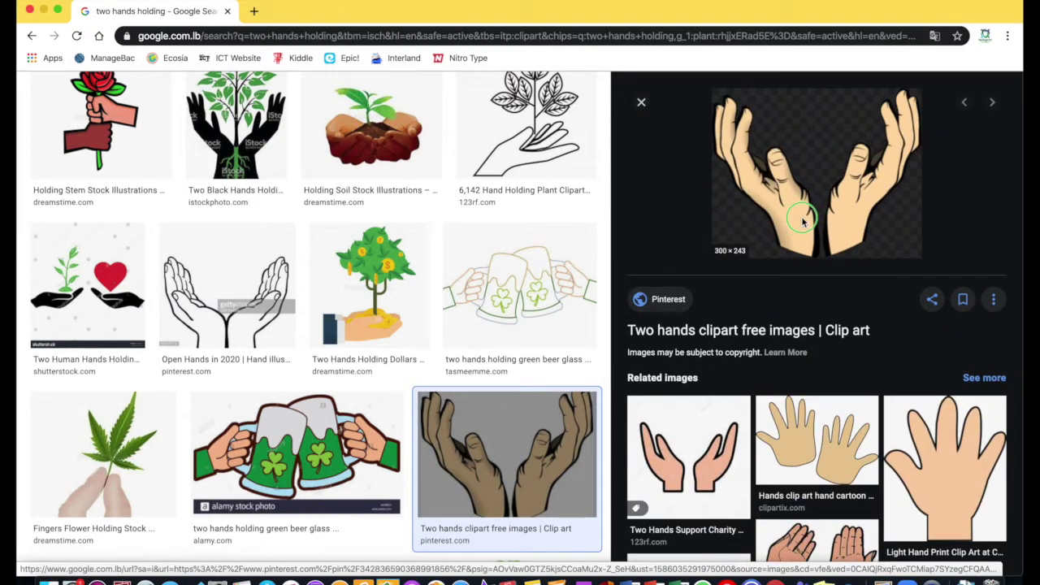
{"action": "right_click", "coordinate": [803, 219]}
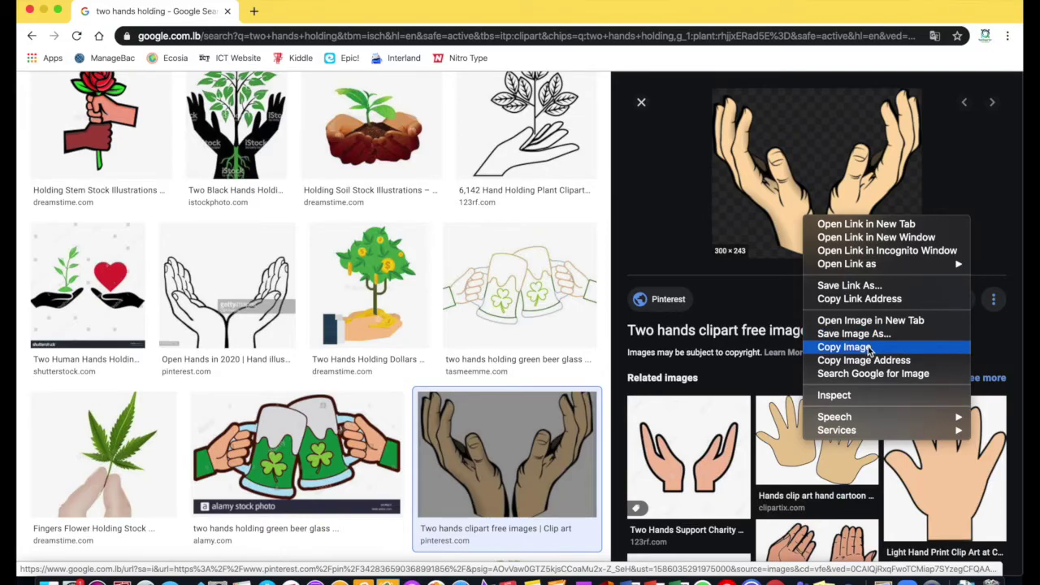
{"action": "left_click", "coordinate": [846, 347]}
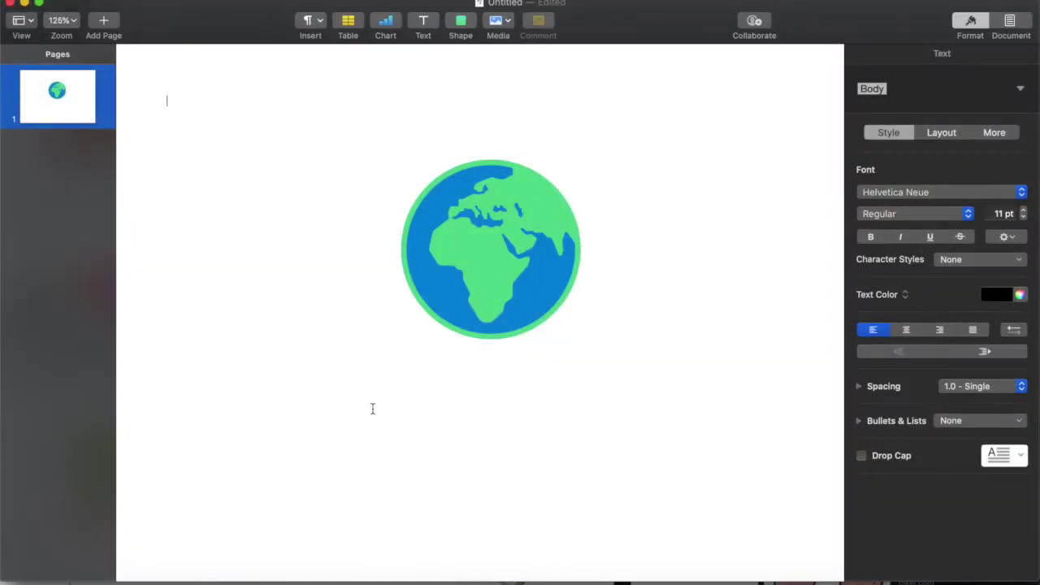
- Paste the hands image into the Pages document, scale it to about 9.19 × 7.45 cm and place it cupping the globe's lower half
{"action": "right_click", "coordinate": [372, 409]}
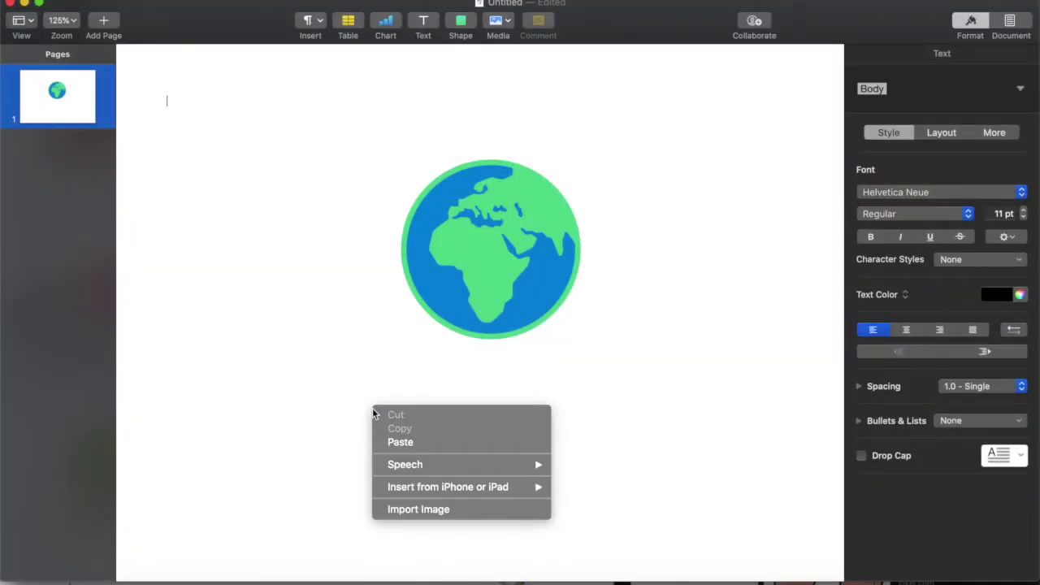
{"action": "left_click", "coordinate": [417, 442]}
{"action": "left_click_drag", "start_coordinate": [456, 367], "coordinate": [541, 366]}
{"action": "left_click_drag", "start_coordinate": [627, 231], "coordinate": [569, 278]}
{"action": "left_click_drag", "start_coordinate": [437, 340], "coordinate": [478, 341]}
{"action": "left_click", "coordinate": [804, 397]}
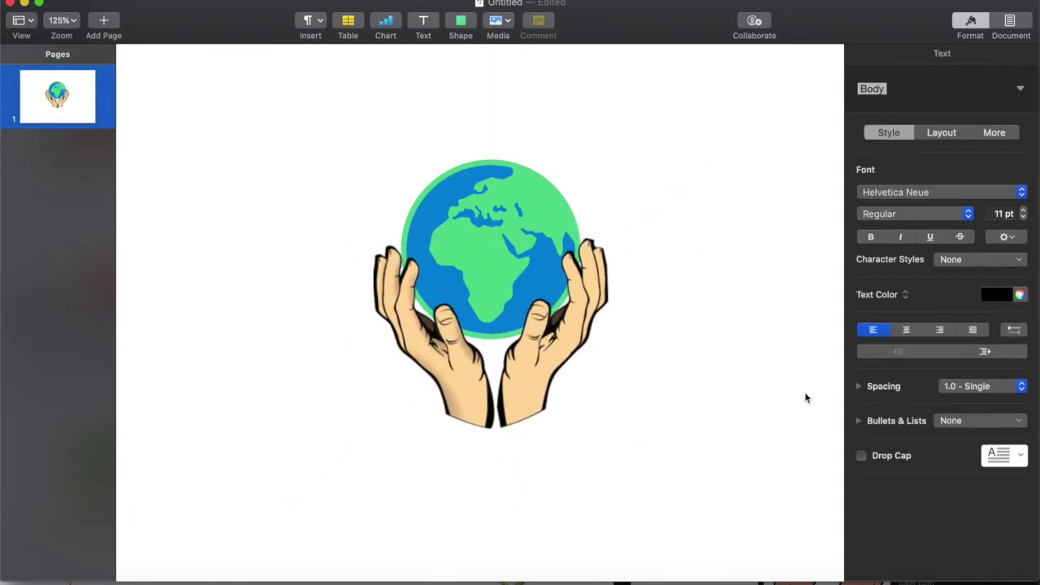
- Set the hands image's text wrap to None
{"action": "left_click", "coordinate": [547, 378]}
{"action": "left_click", "coordinate": [986, 142]}
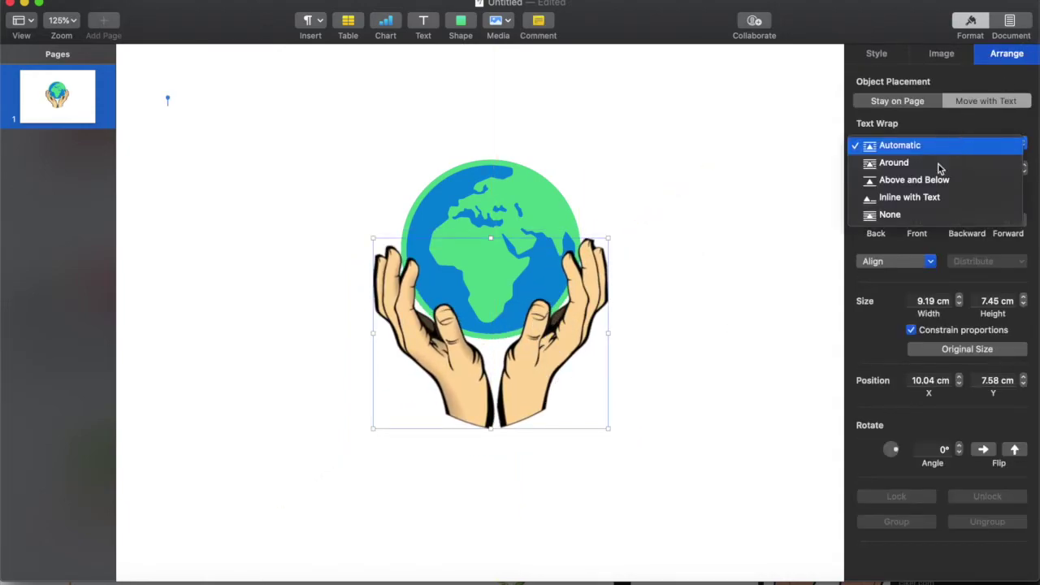
{"action": "left_click", "coordinate": [943, 214]}
{"action": "left_click", "coordinate": [355, 132]}
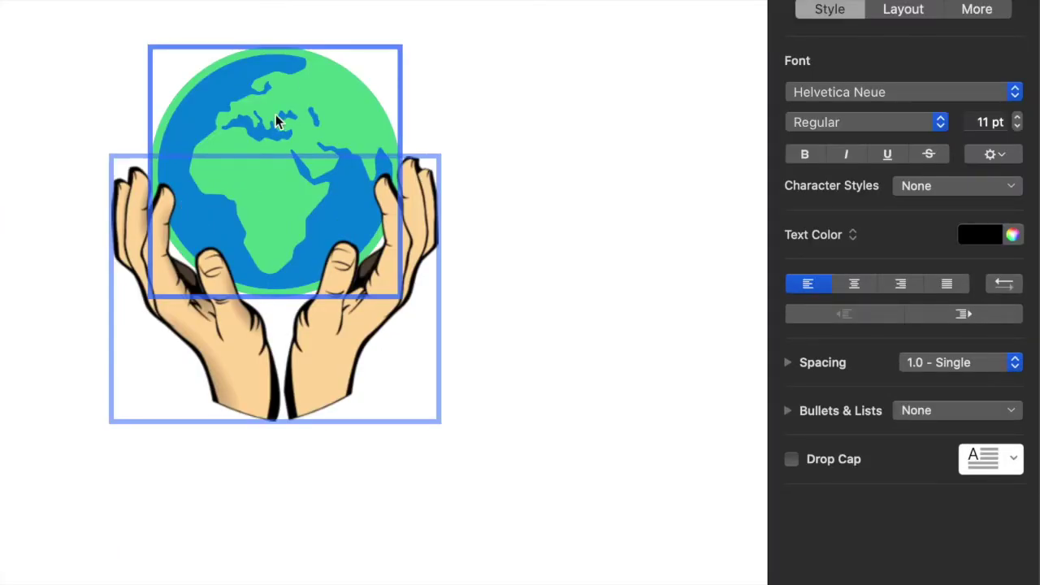
- Group the globe, circle and hands, and move the group to about X 9.42 cm, Y 3.58 cm
{"action": "key", "text": "super+a"}
{"action": "key", "text": "super+alt+g"}
{"action": "left_click_drag", "start_coordinate": [335, 175], "coordinate": [315, 143]}
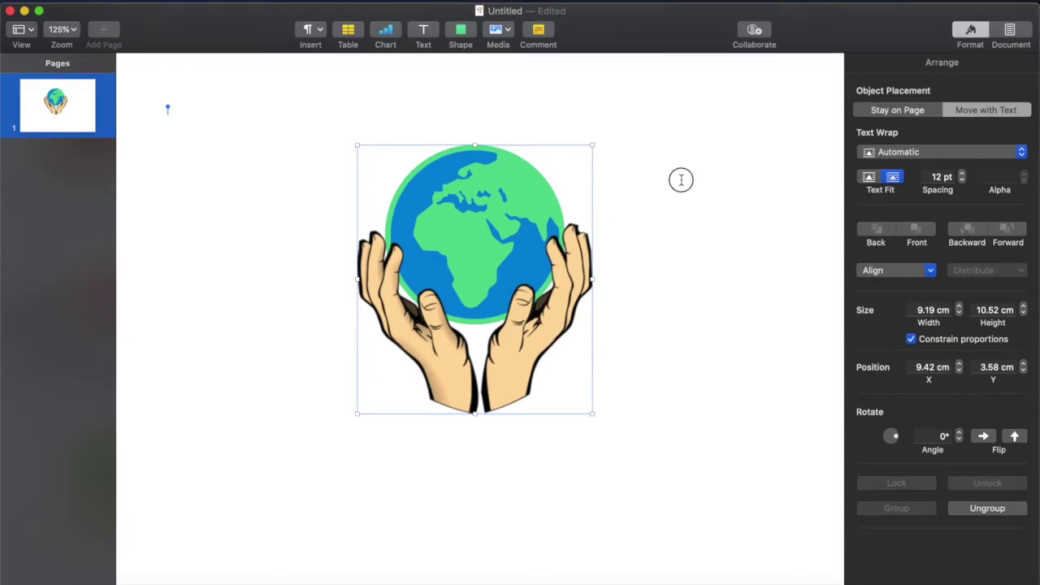
{"action": "left_click", "coordinate": [607, 140]}
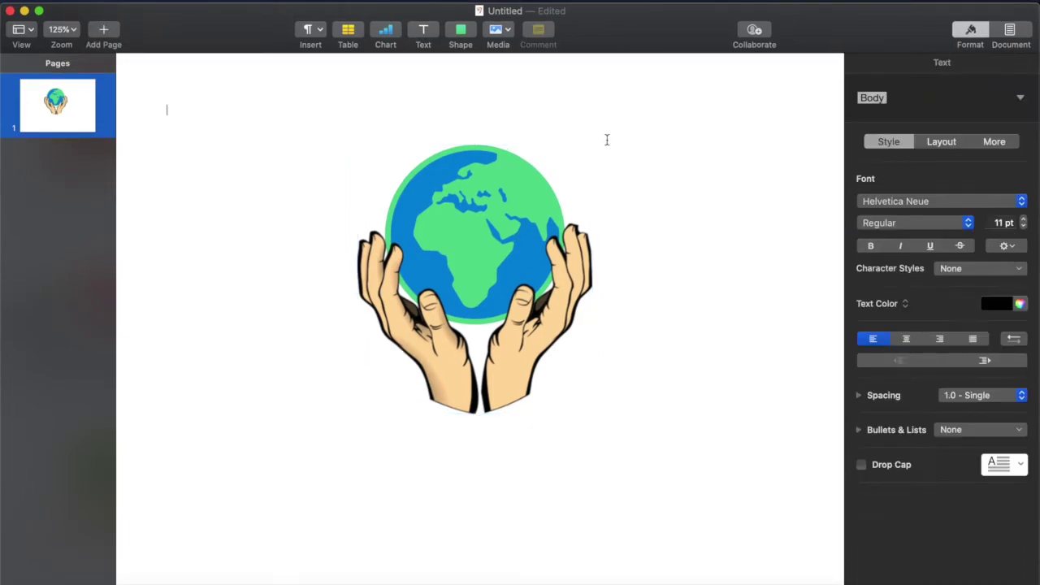
- Add a text box below the hands and apply the Title paragraph style to it
{"action": "left_click", "coordinate": [424, 33]}
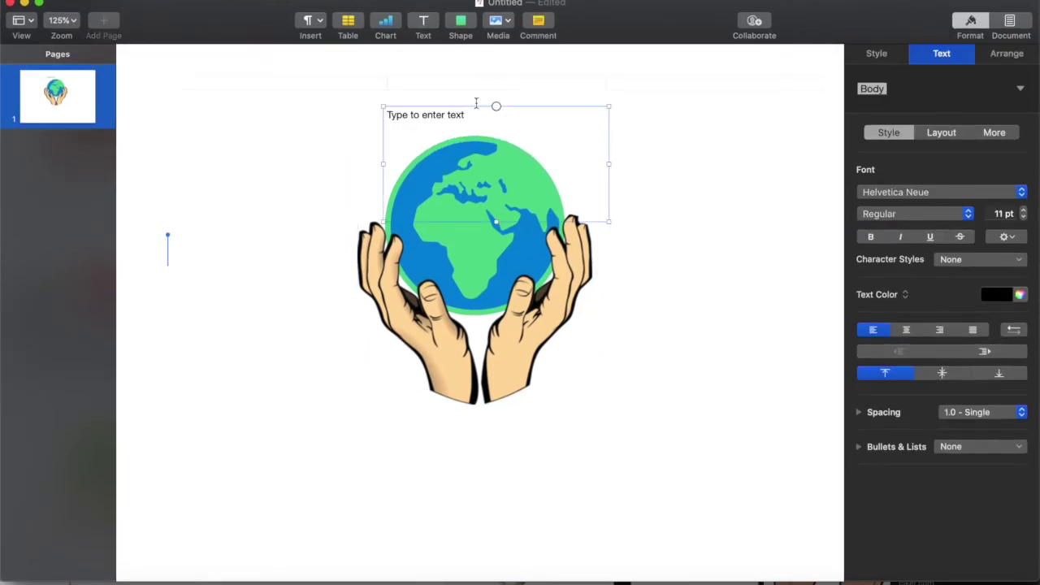
{"action": "left_click_drag", "start_coordinate": [453, 107], "coordinate": [419, 415]}
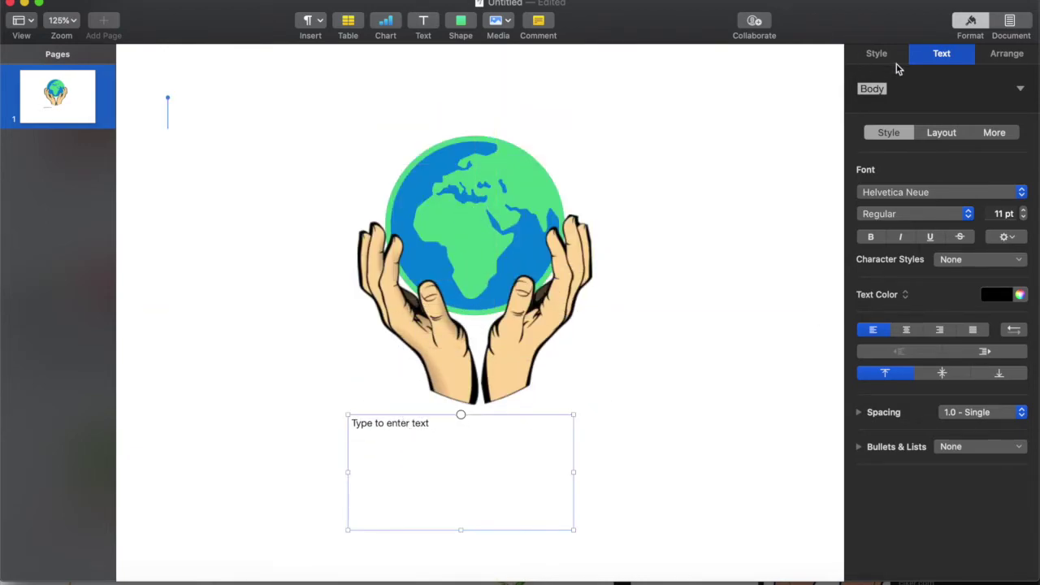
{"action": "left_click", "coordinate": [1021, 91]}
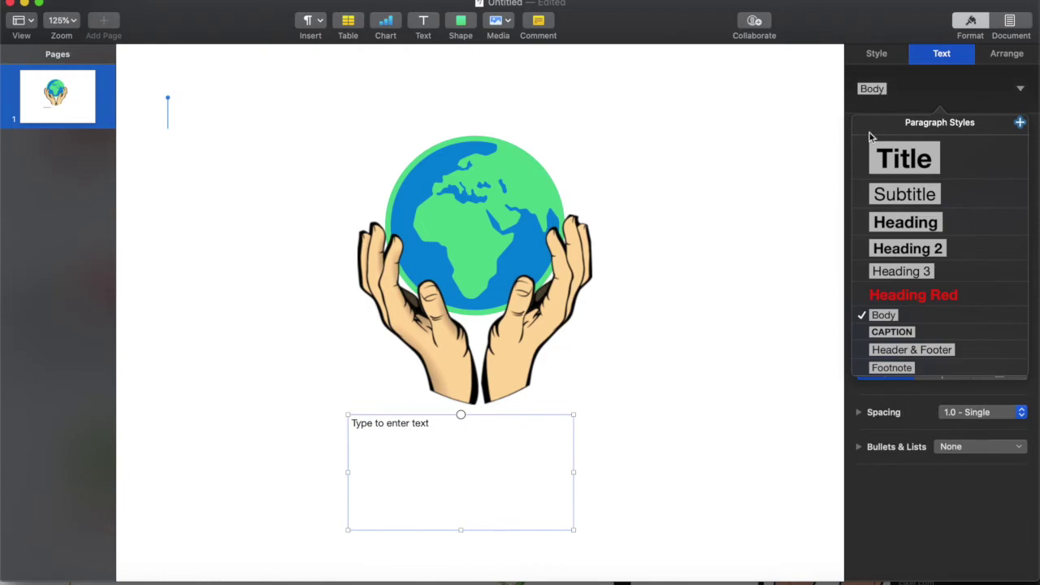
{"action": "left_click", "coordinate": [896, 159]}
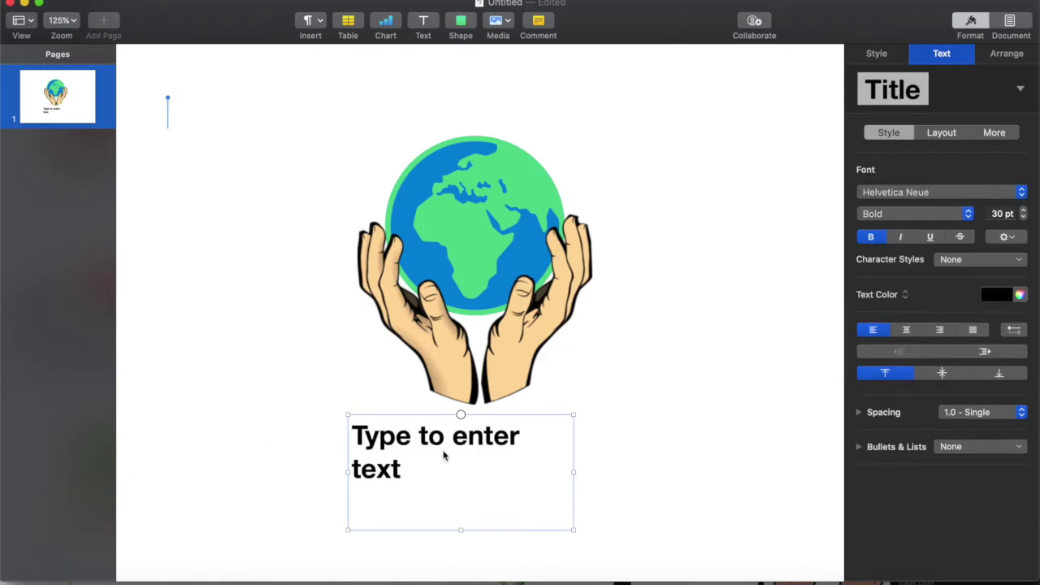
- Set the text box's text wrap to None and widen it to about 10.37 cm
{"action": "left_click", "coordinate": [1007, 52]}
{"action": "left_click", "coordinate": [935, 141]}
{"action": "left_click", "coordinate": [894, 190]}
{"action": "left_click_drag", "start_coordinate": [574, 471], "coordinate": [614, 472]}
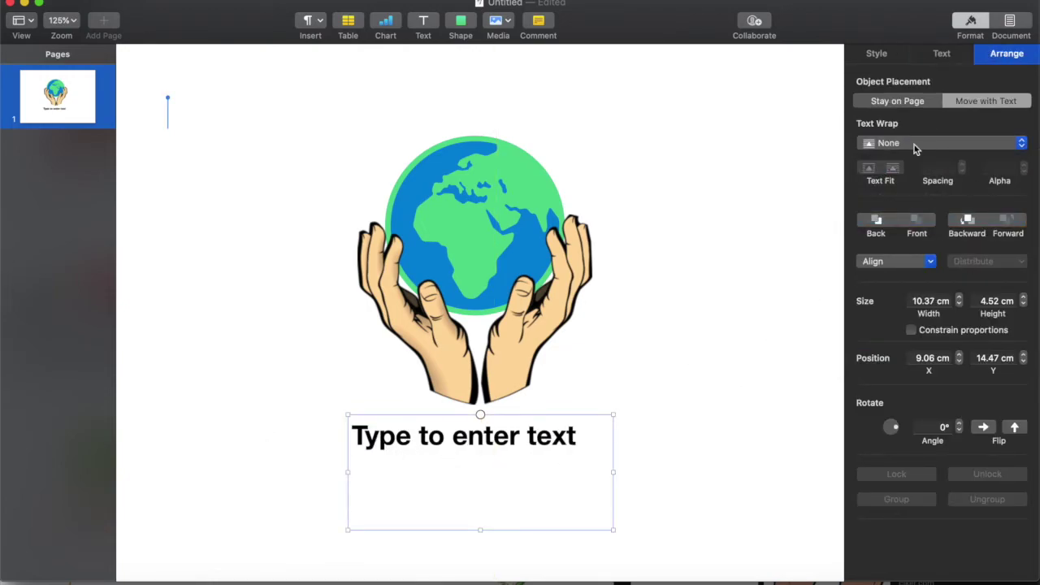
- Center the placeholder text horizontally and vertically in the text box and open it for editing
{"action": "left_click", "coordinate": [942, 53]}
{"action": "left_click", "coordinate": [906, 329]}
{"action": "left_click", "coordinate": [942, 372]}
{"action": "key", "text": "Return"}
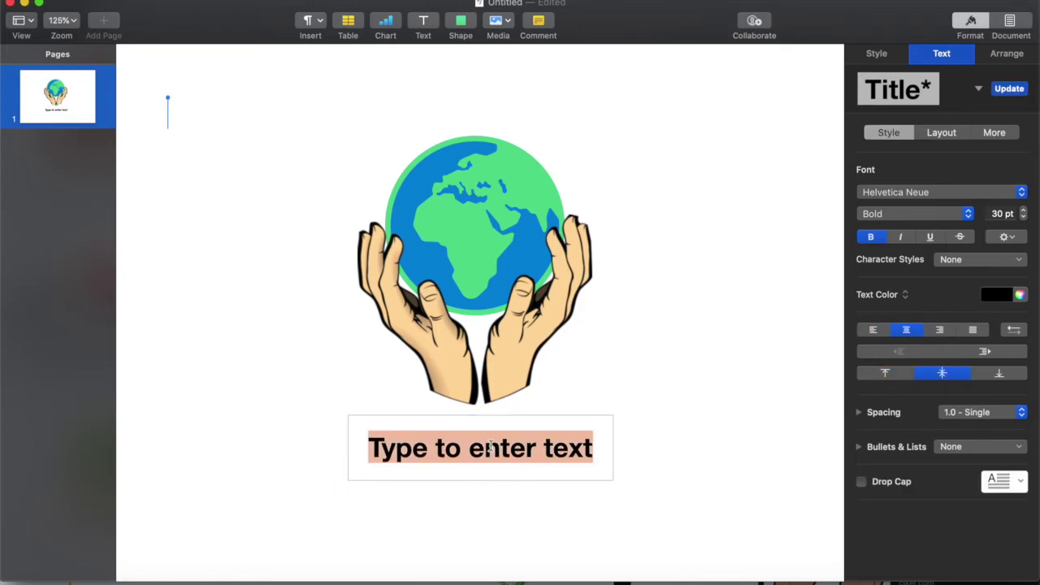
- Try the Herculanum font on the placeholder text
{"action": "left_click", "coordinate": [932, 192]}
{"action": "scroll", "coordinate": [929, 484], "scroll_direction": "down", "scroll_amount": 10}
{"action": "left_click", "coordinate": [894, 355]}
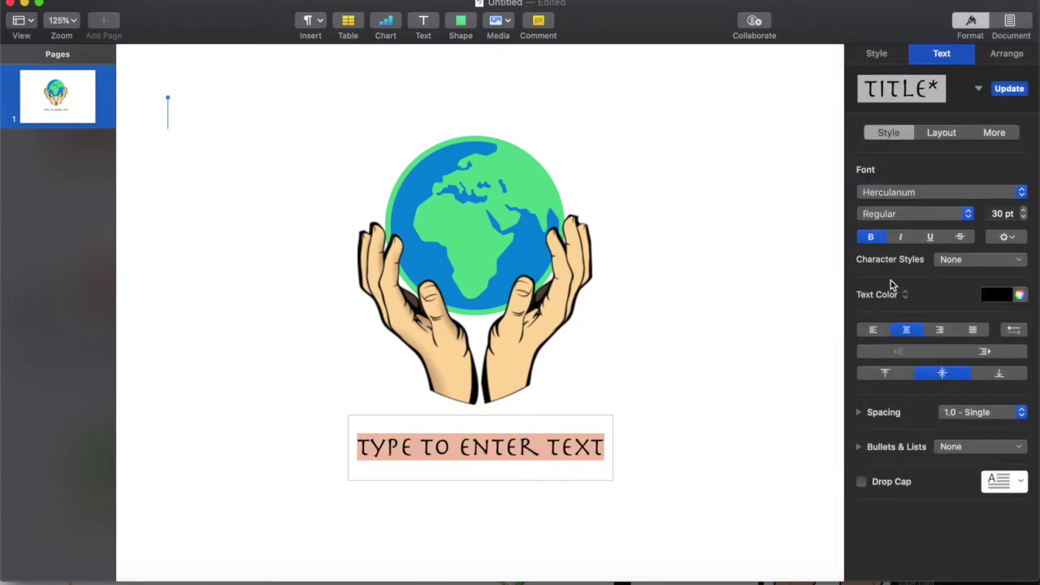
- Set the placeholder text to the Marker Felt font in its Wide typeface at 46 pt
{"action": "left_click", "coordinate": [955, 195]}
{"action": "scroll", "coordinate": [939, 325], "scroll_direction": "down", "scroll_amount": 10}
{"action": "left_click", "coordinate": [918, 379]}
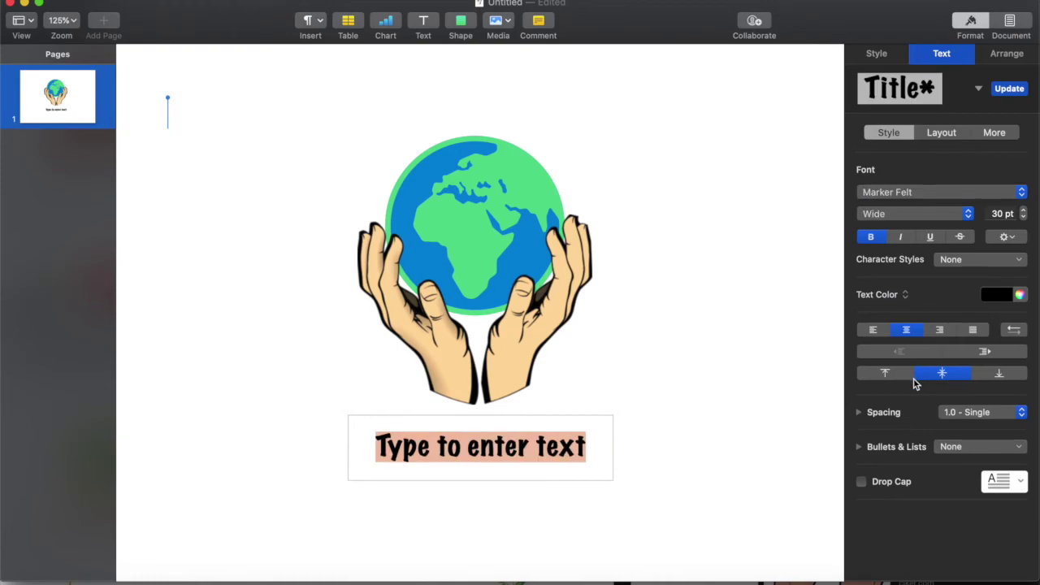
{"action": "left_click", "coordinate": [1023, 210]}
{"action": "left_click", "coordinate": [918, 213]}
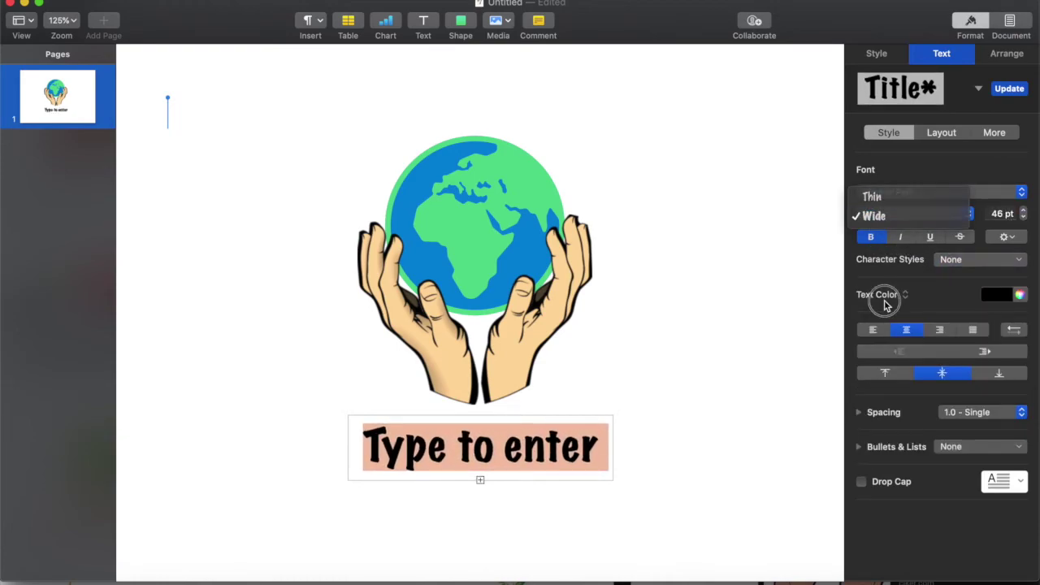
{"action": "key", "text": "Escape"}
- Widen the text box until the placeholder text fits on one line, and center it directly under the hands
{"action": "left_click_drag", "start_coordinate": [614, 447], "coordinate": [746, 446]}
{"action": "left_click_drag", "start_coordinate": [570, 427], "coordinate": [506, 411]}
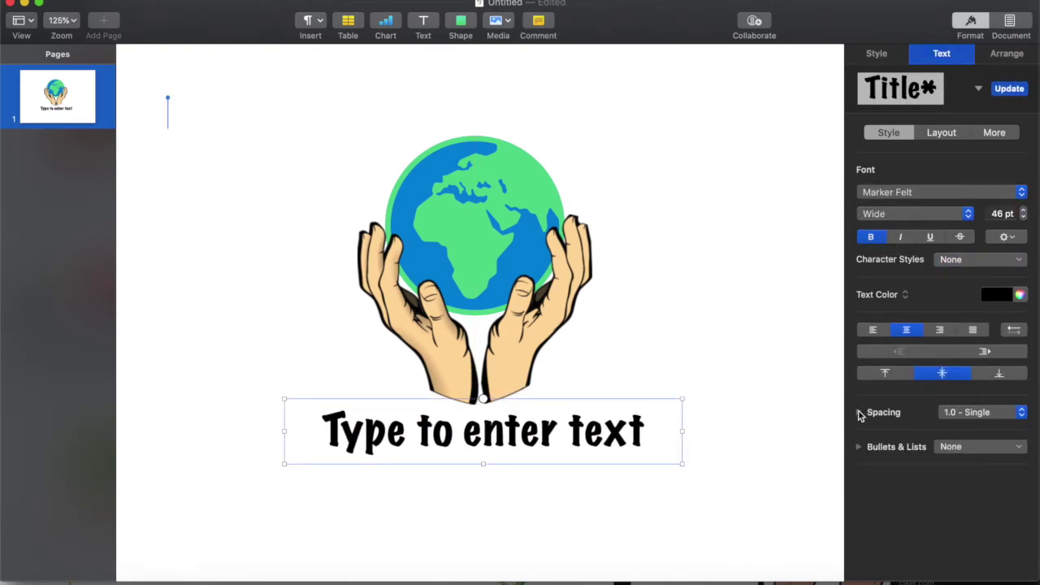
- Give the text box a solid turquoise color fill
{"action": "left_click", "coordinate": [877, 53]}
{"action": "left_click", "coordinate": [1013, 216]}
{"action": "left_click", "coordinate": [897, 309]}
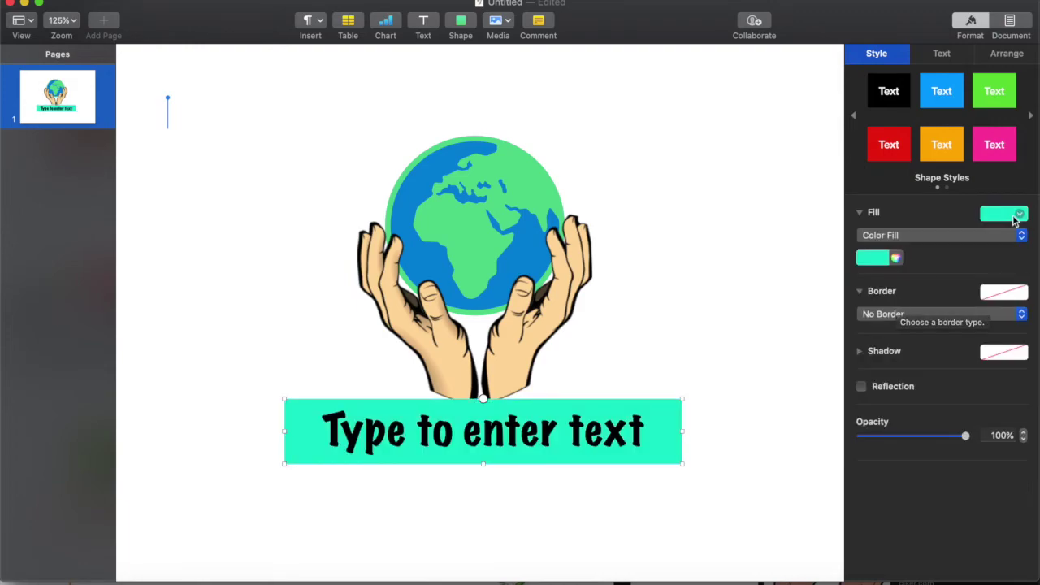
{"action": "left_click", "coordinate": [896, 258]}
{"action": "left_click", "coordinate": [896, 259]}
- Change the placeholder text's color to dark blue using the pencil colors
{"action": "left_click", "coordinate": [942, 53]}
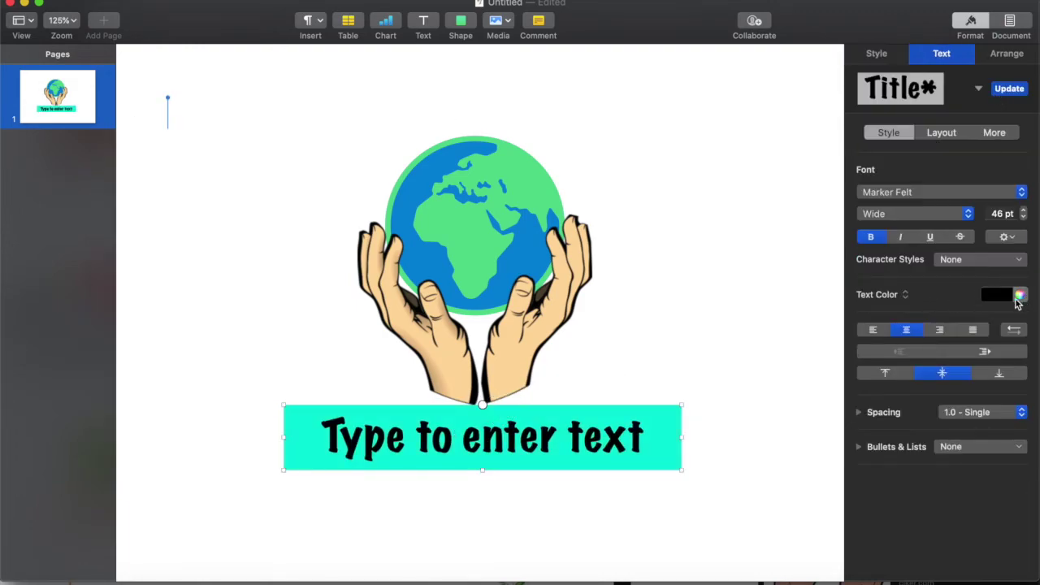
{"action": "left_click", "coordinate": [1020, 294]}
{"action": "left_click", "coordinate": [157, 164]}
{"action": "left_click", "coordinate": [203, 164]}
{"action": "left_click", "coordinate": [199, 276]}
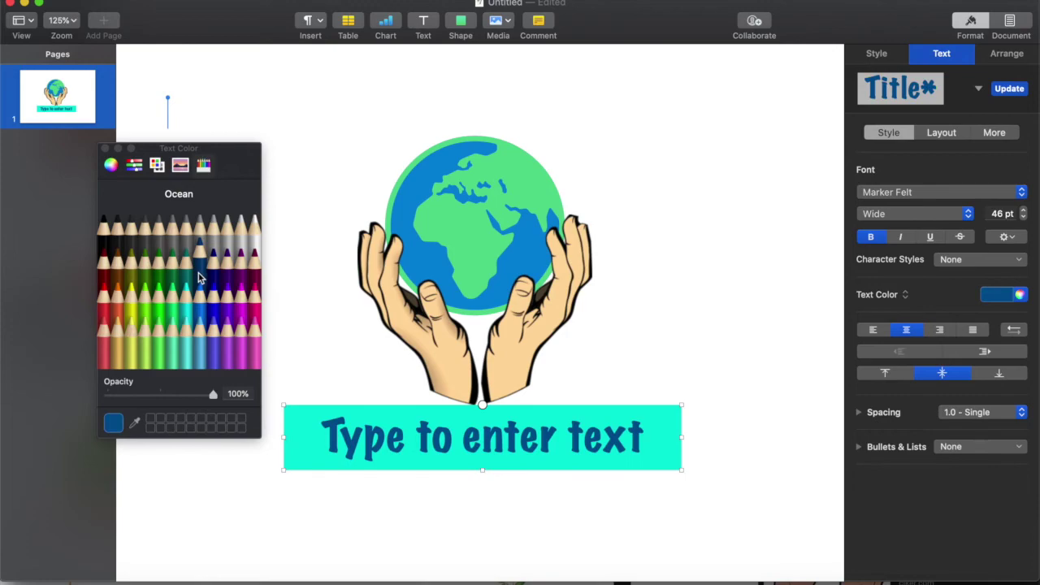
{"action": "key", "text": "Escape"}
- Add a Picture Frame border with a curved shadow to the text box
{"action": "left_click", "coordinate": [877, 54]}
{"action": "left_click", "coordinate": [943, 309]}
{"action": "left_click", "coordinate": [894, 336]}
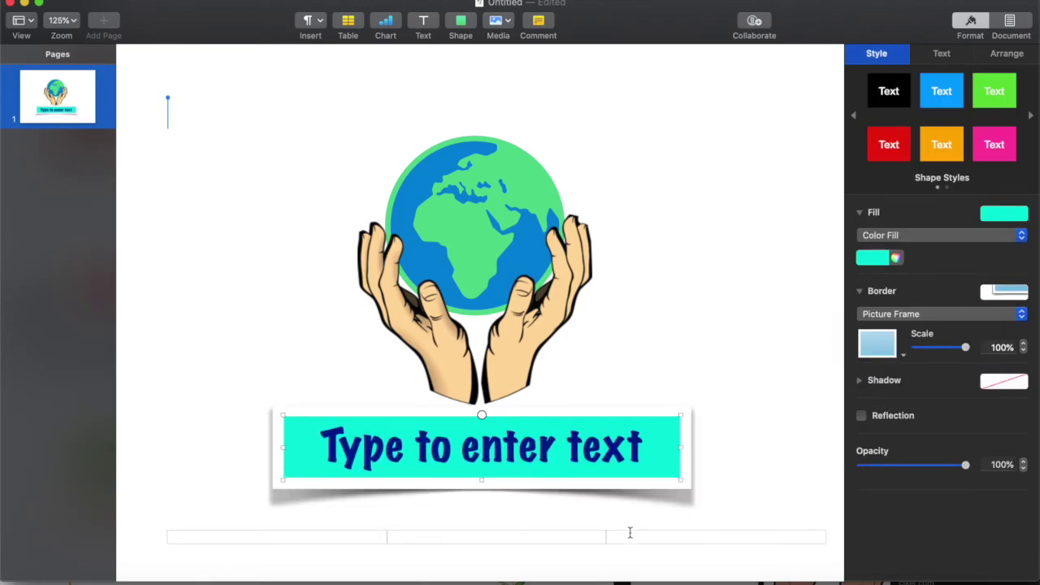
{"action": "left_click", "coordinate": [942, 53]}
{"action": "left_click", "coordinate": [943, 133]}
{"action": "left_click", "coordinate": [995, 133]}
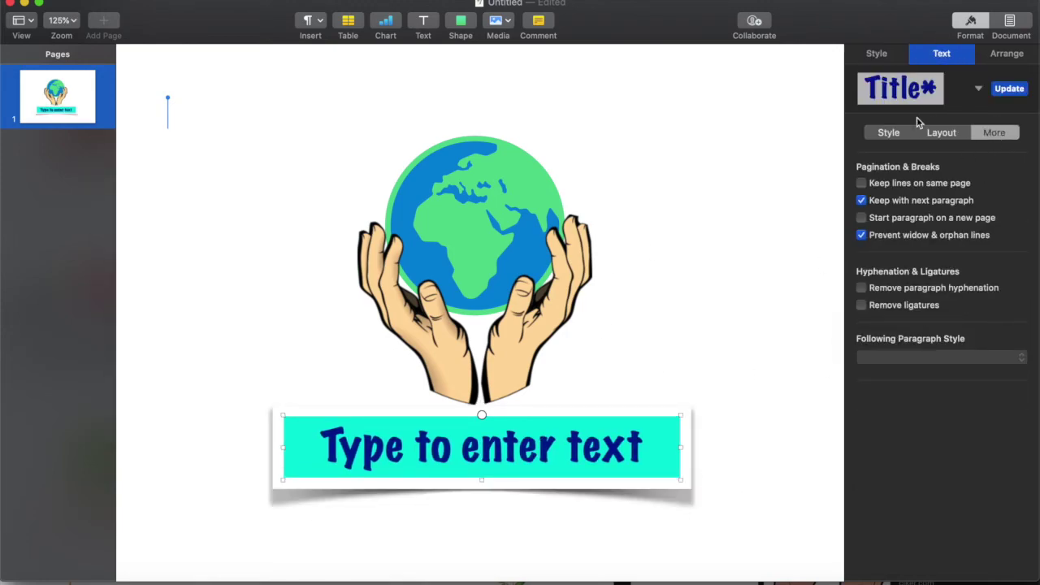
- Replace the placeholder text in the framed box with "Save Earth!"
{"action": "left_click", "coordinate": [714, 297]}
{"action": "left_click", "coordinate": [462, 465]}
{"action": "type", "text": "Save Earth!"}
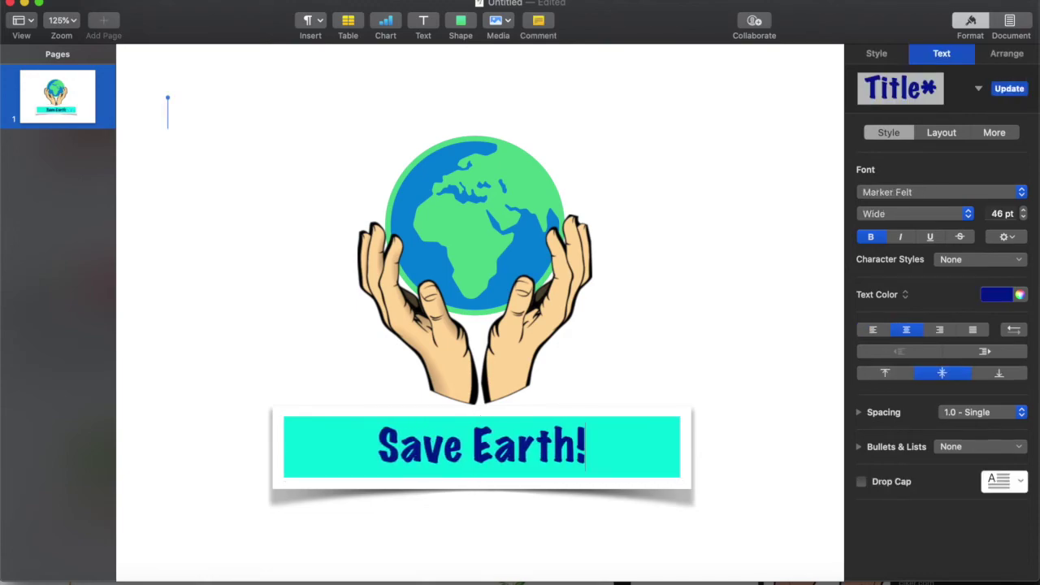
- Narrow the framed title box around its text and move it up so it covers the wrists, centered under the globe
{"action": "left_click", "coordinate": [367, 472]}
{"action": "left_click", "coordinate": [445, 460]}
{"action": "left_click_drag", "start_coordinate": [446, 460], "coordinate": [609, 459]}
{"action": "left_click", "coordinate": [609, 467]}
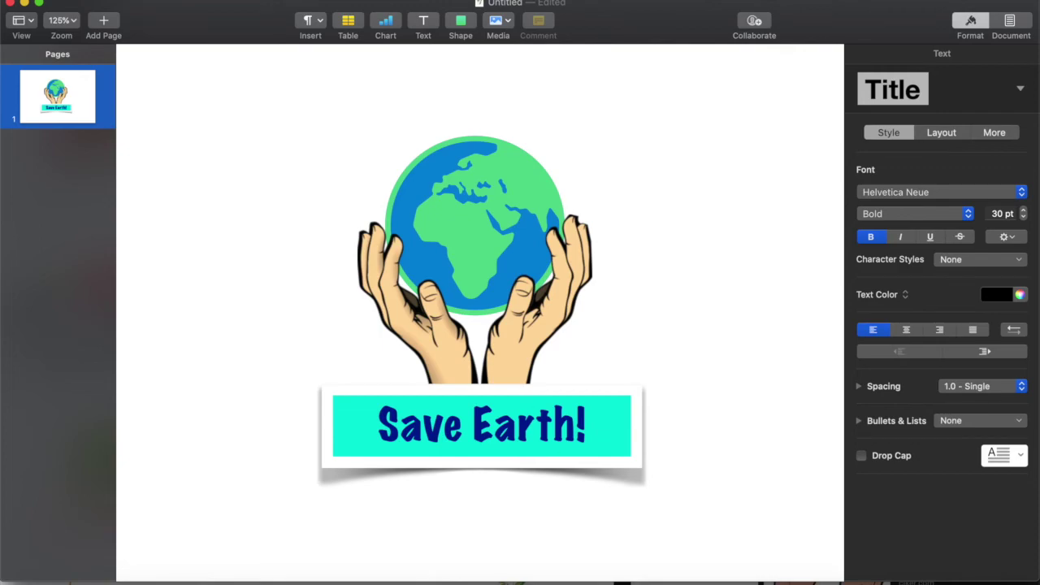
- Bring up the list of export formats for the document
{"action": "left_click", "coordinate": [97, 0]}
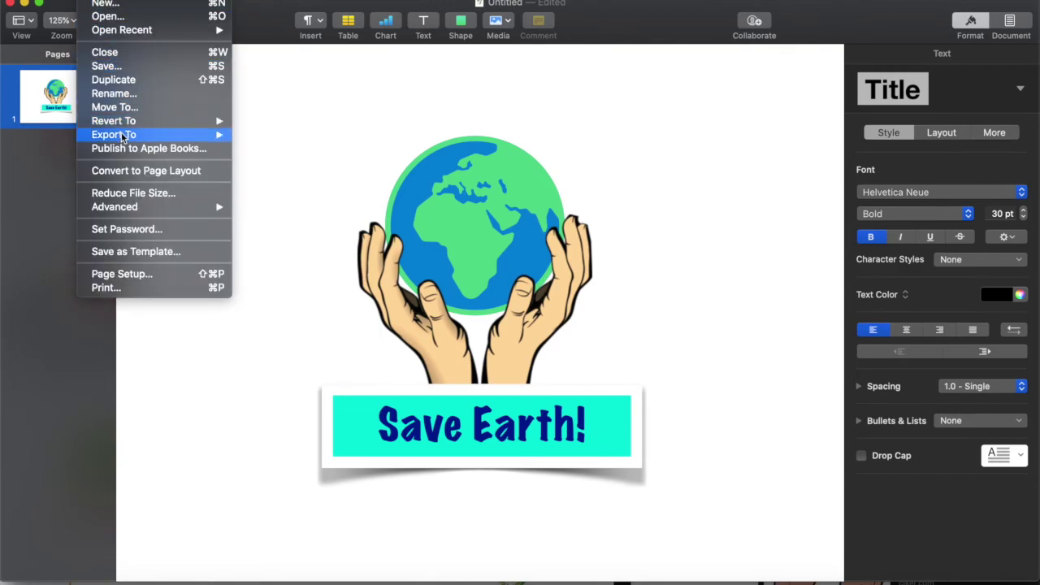
{"action": "mouse_move", "coordinate": [189, 134]}
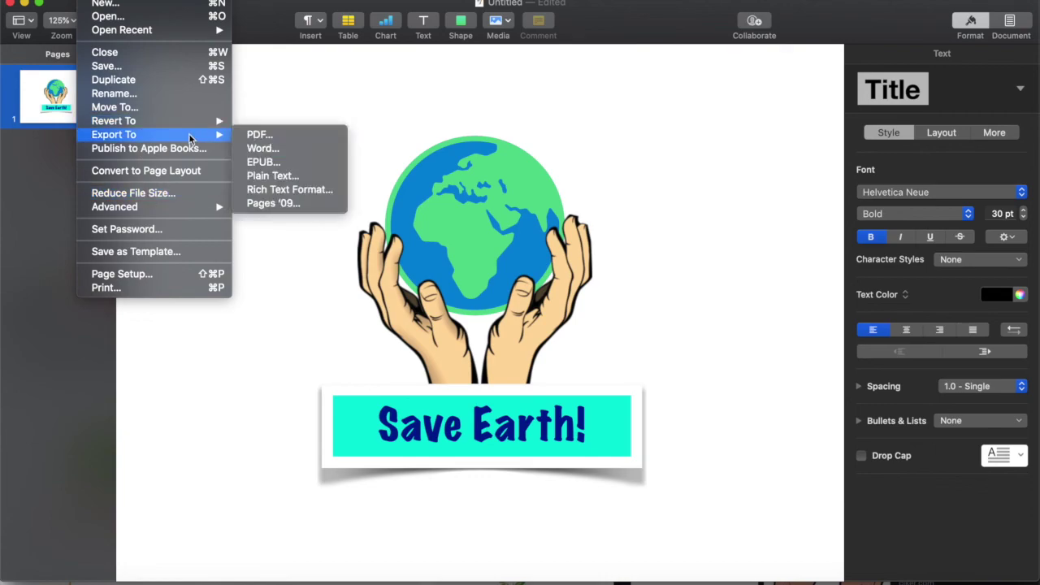